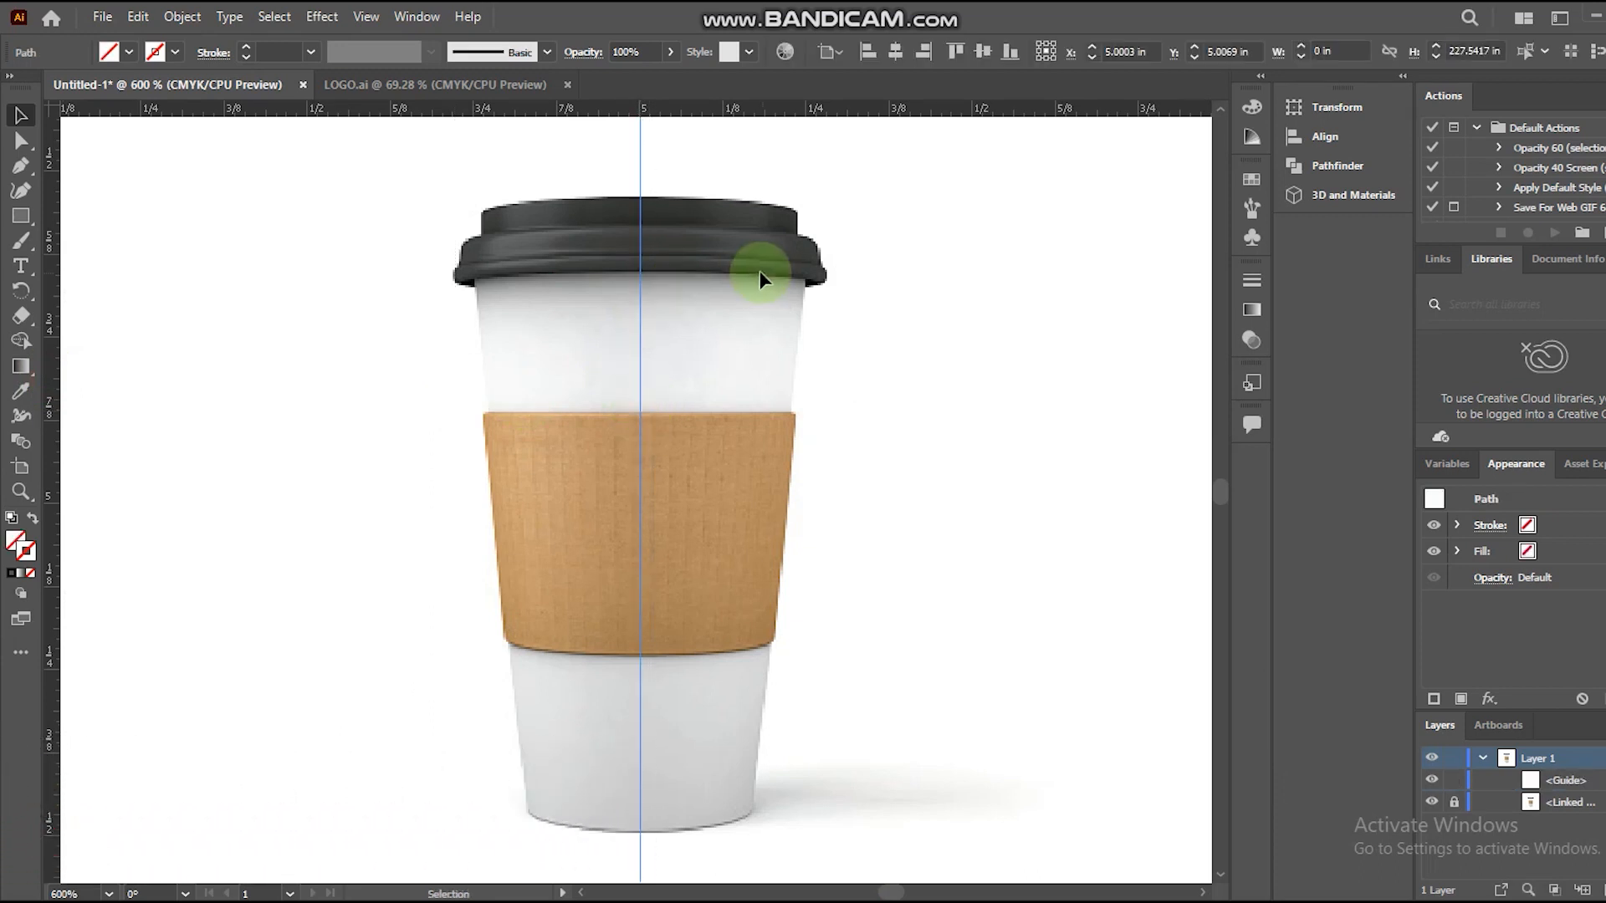
- With the Pen tool, trace the right half of the lid's top and outer edge, starting at the vertical guide
{"action": "left_click", "coordinate": [21, 171]}
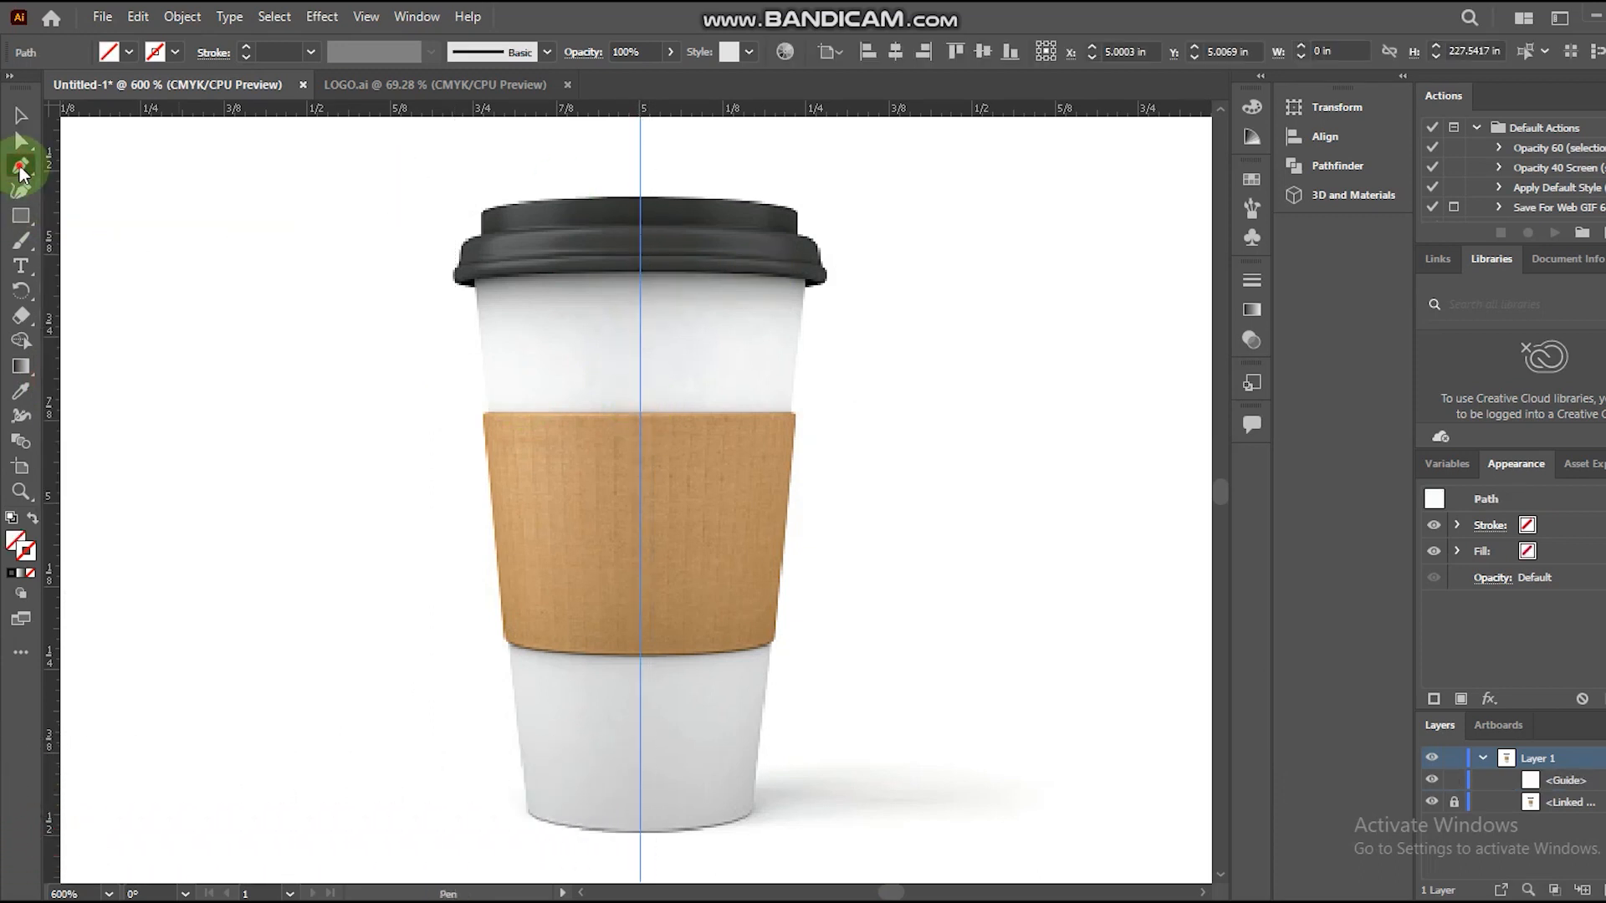
{"action": "left_click", "coordinate": [644, 201]}
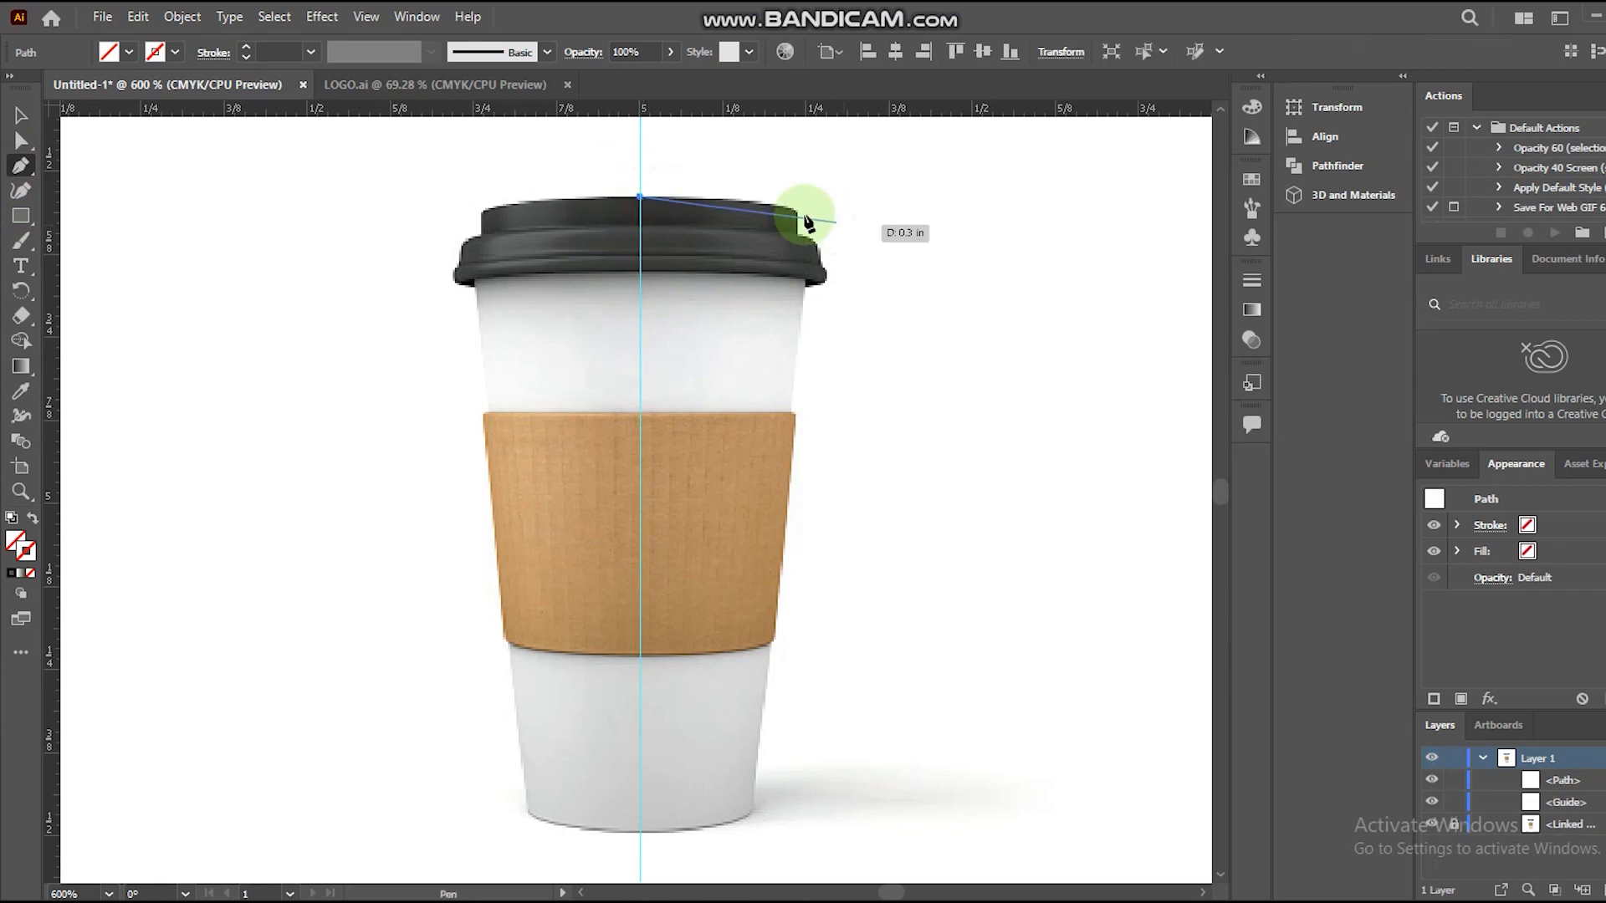
{"action": "left_click_drag", "start_coordinate": [791, 205], "coordinate": [818, 226]}
{"action": "left_click", "coordinate": [798, 212]}
{"action": "left_click", "coordinate": [797, 235]}
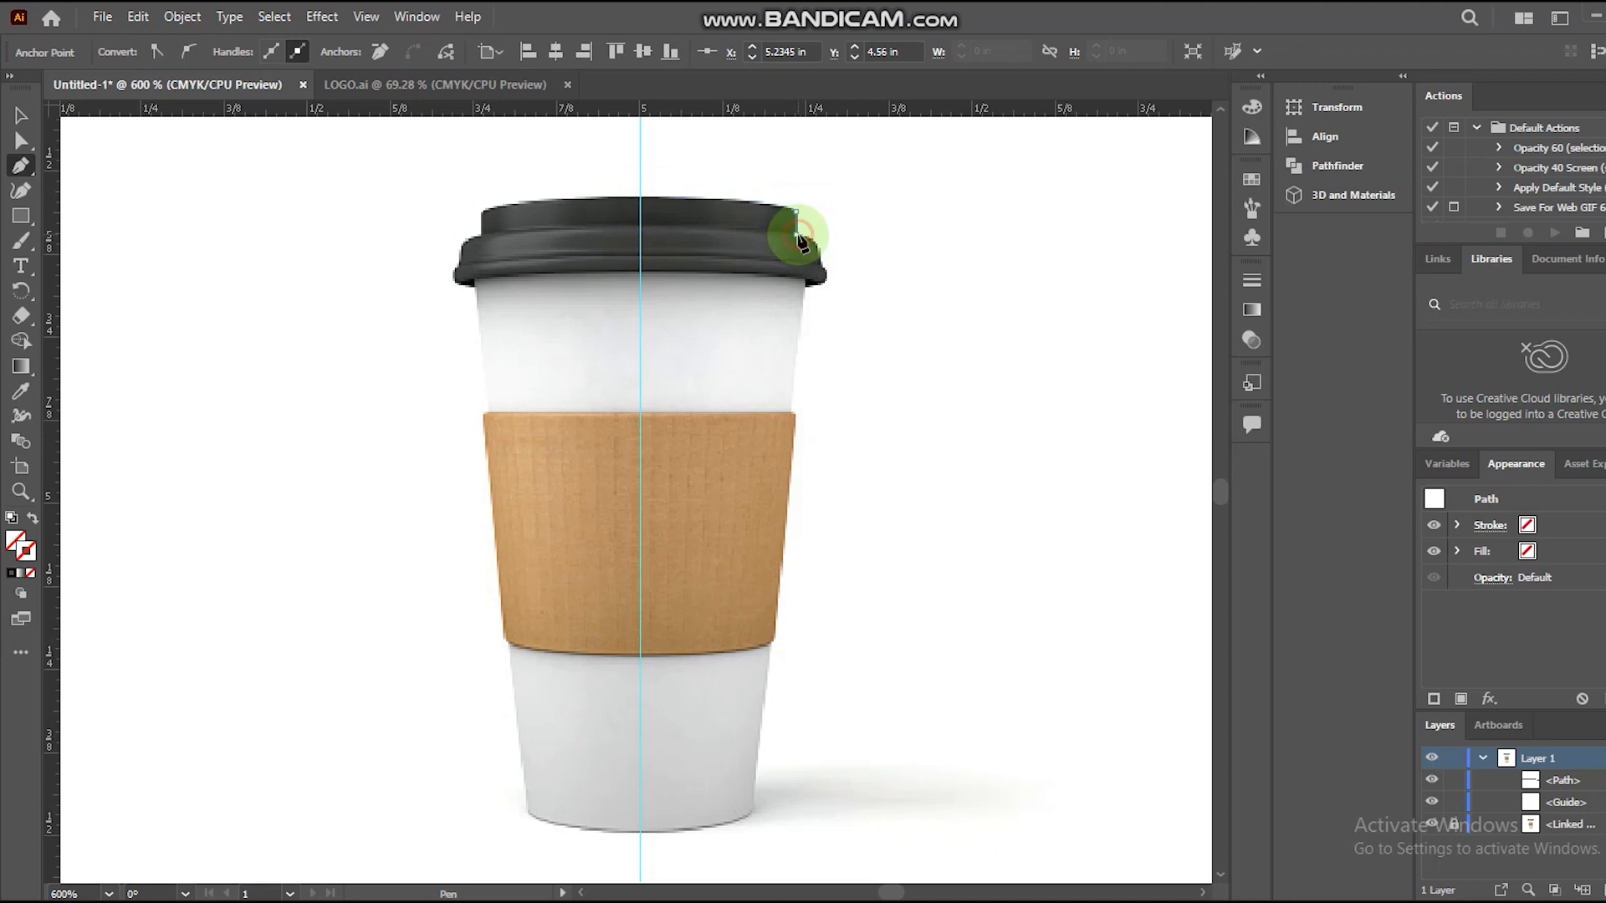
{"action": "left_click_drag", "start_coordinate": [818, 269], "coordinate": [820, 298]}
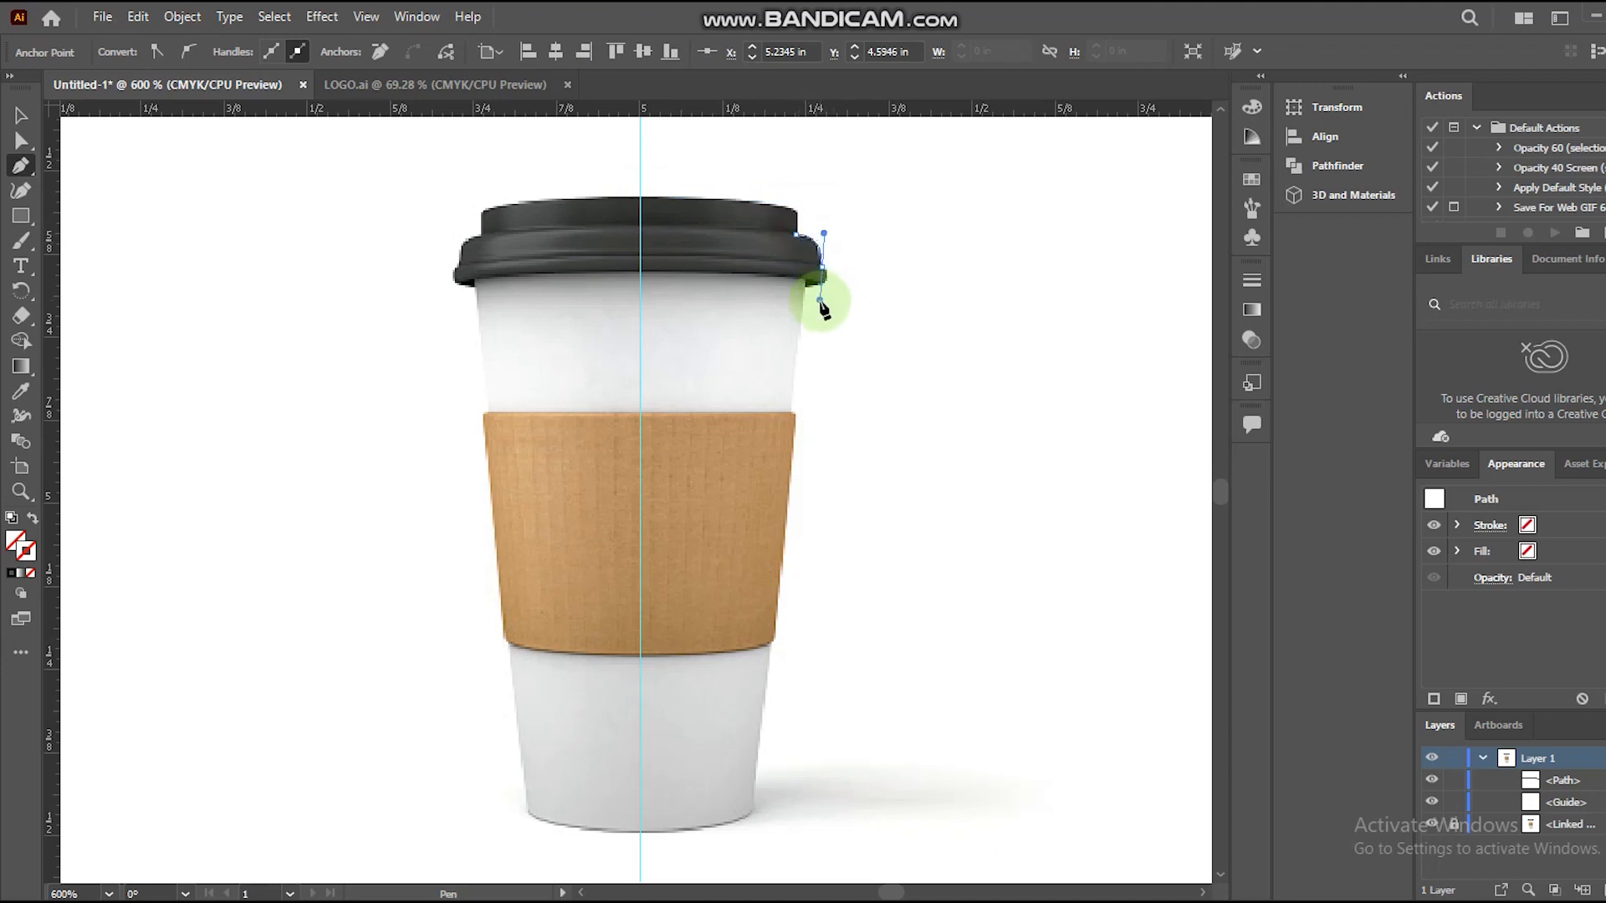
{"action": "left_click", "coordinate": [821, 268]}
- Continue the lid outline along its underside back to the guide and close the path at its starting point
{"action": "left_click", "coordinate": [803, 287]}
{"action": "left_click_drag", "start_coordinate": [804, 287], "coordinate": [767, 287]}
{"action": "left_click", "coordinate": [804, 287]}
{"action": "left_click", "coordinate": [803, 279]}
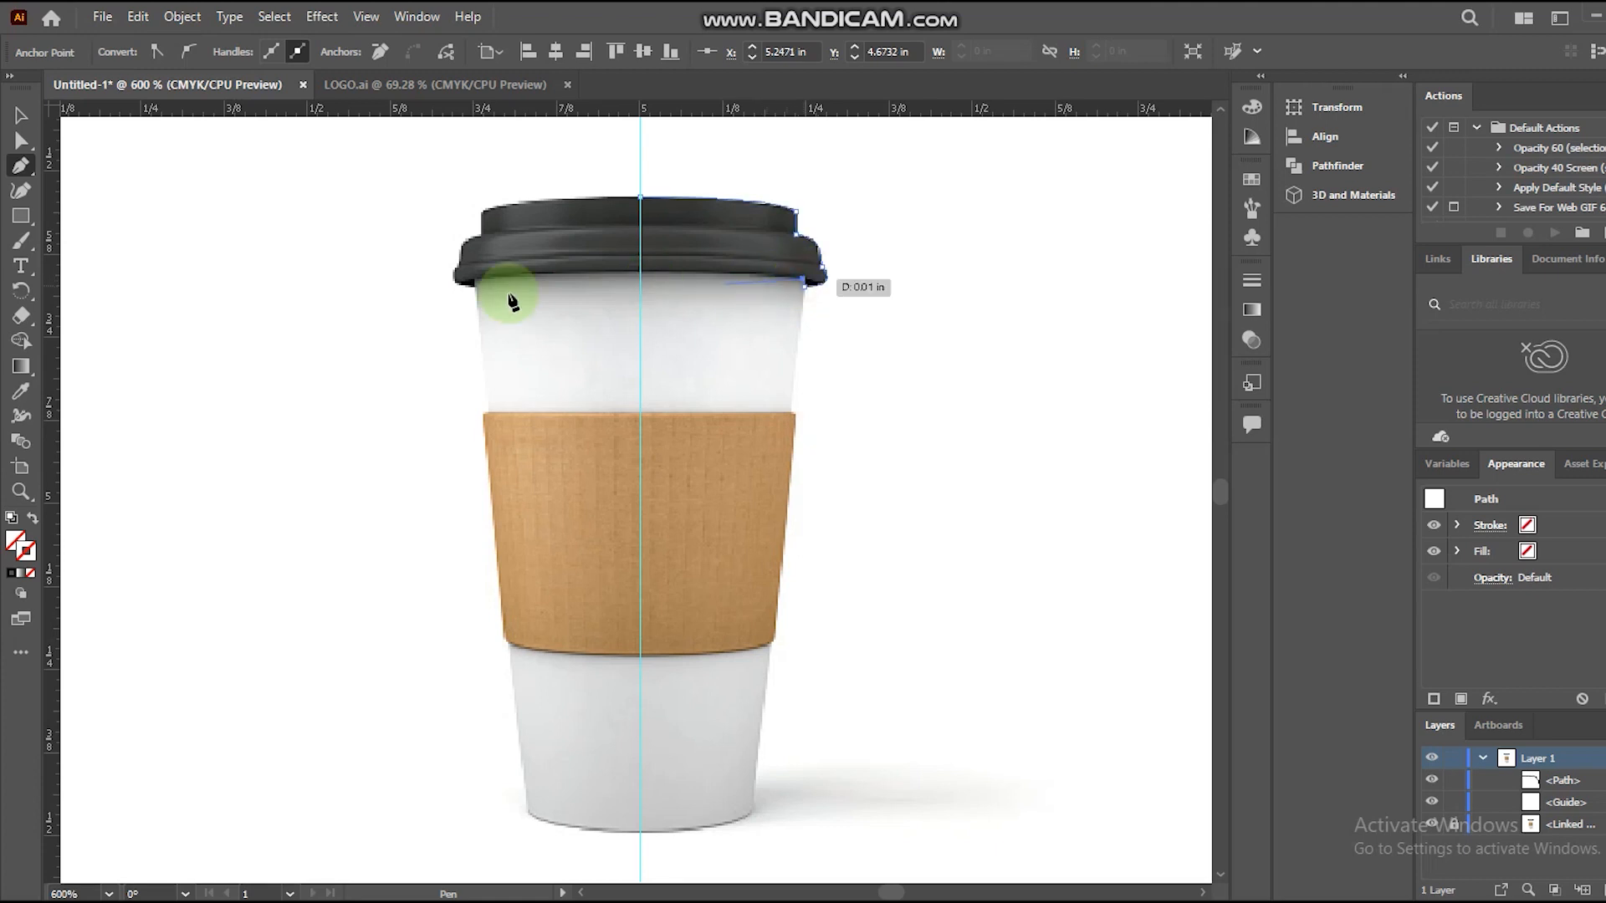
{"action": "left_click", "coordinate": [641, 273]}
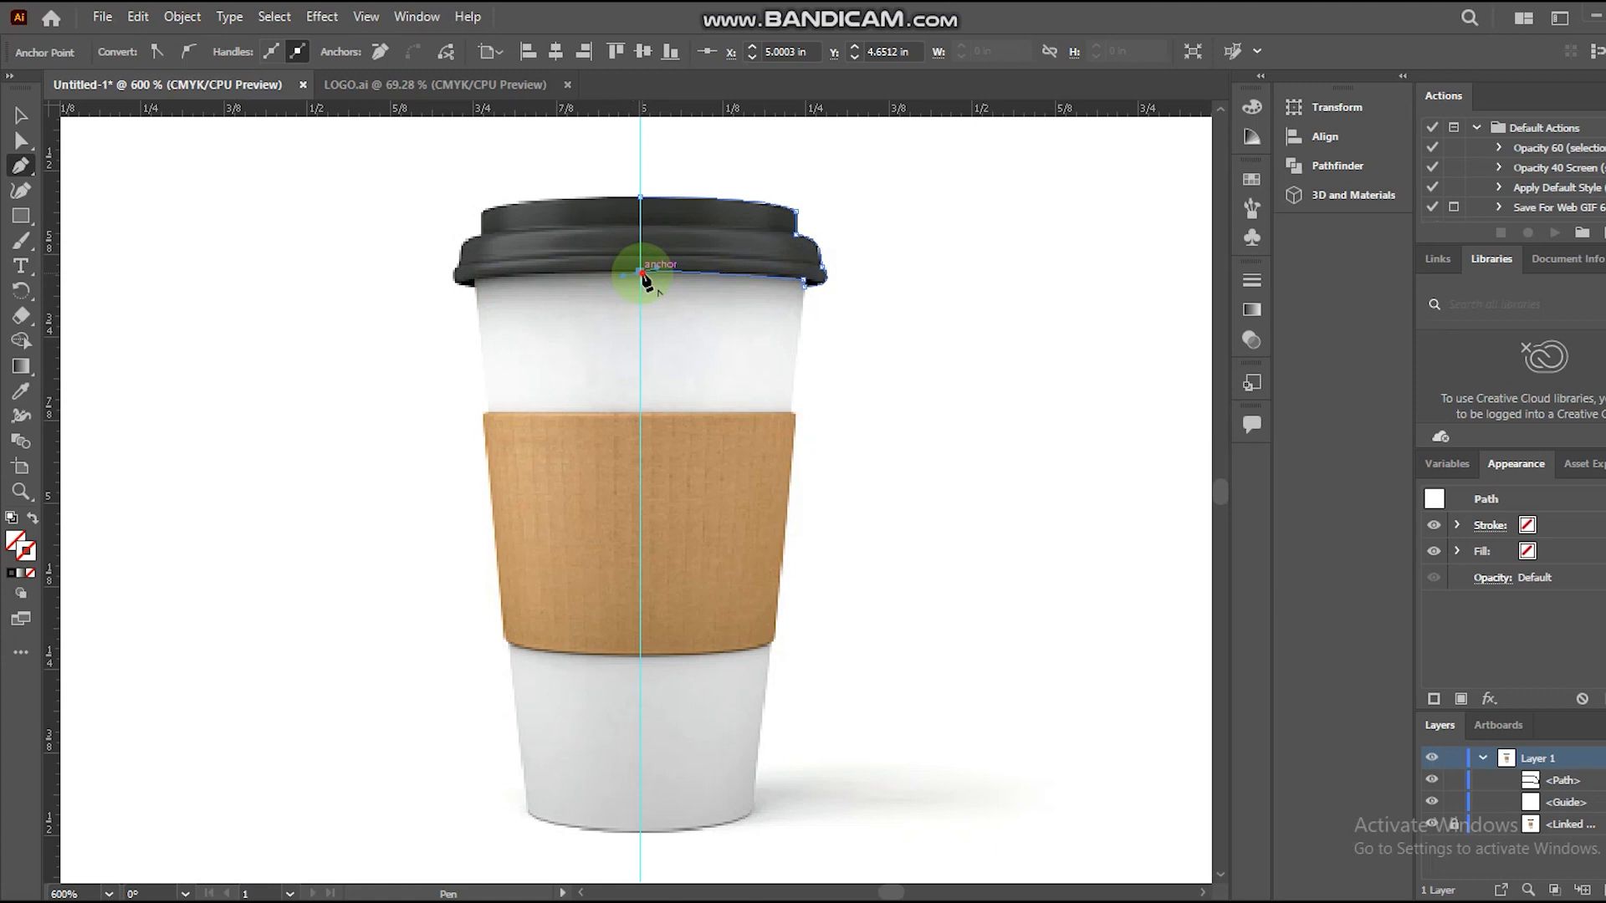
{"action": "left_click", "coordinate": [642, 197]}
- Fill the half-lid shape with dark grey sampled from the lid in the photo
{"action": "key", "text": "k"}
{"action": "key", "text": "i"}
{"action": "left_click", "coordinate": [754, 205]}
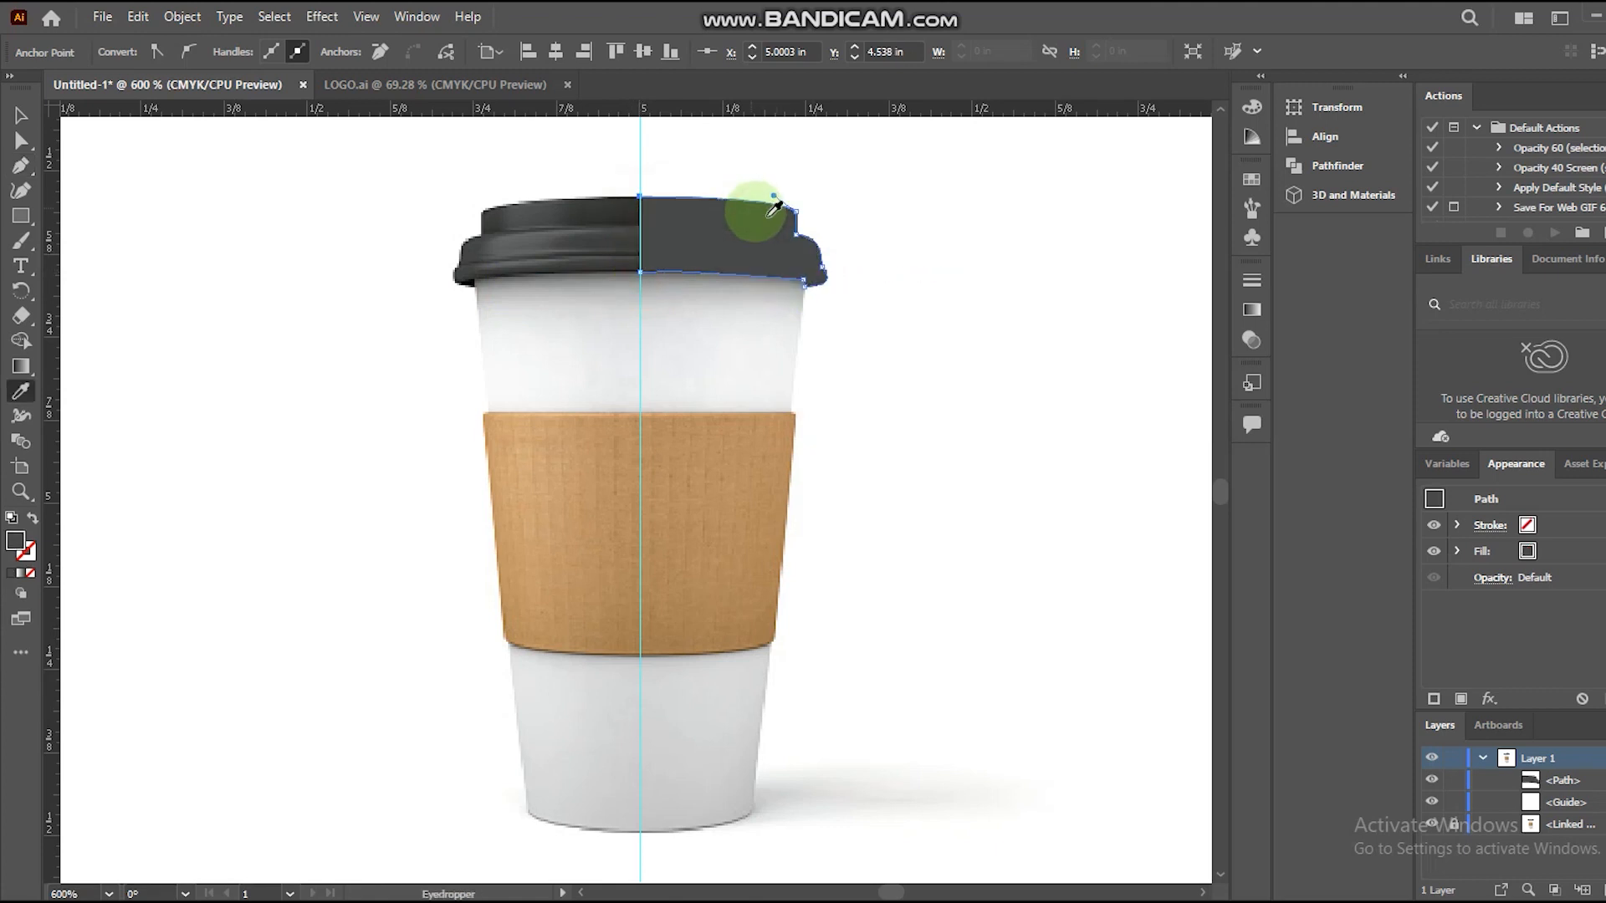
- Trace the right half of the cup body as a closed Pen path and fill it with light grey sampled from the cup
{"action": "key", "text": "p"}
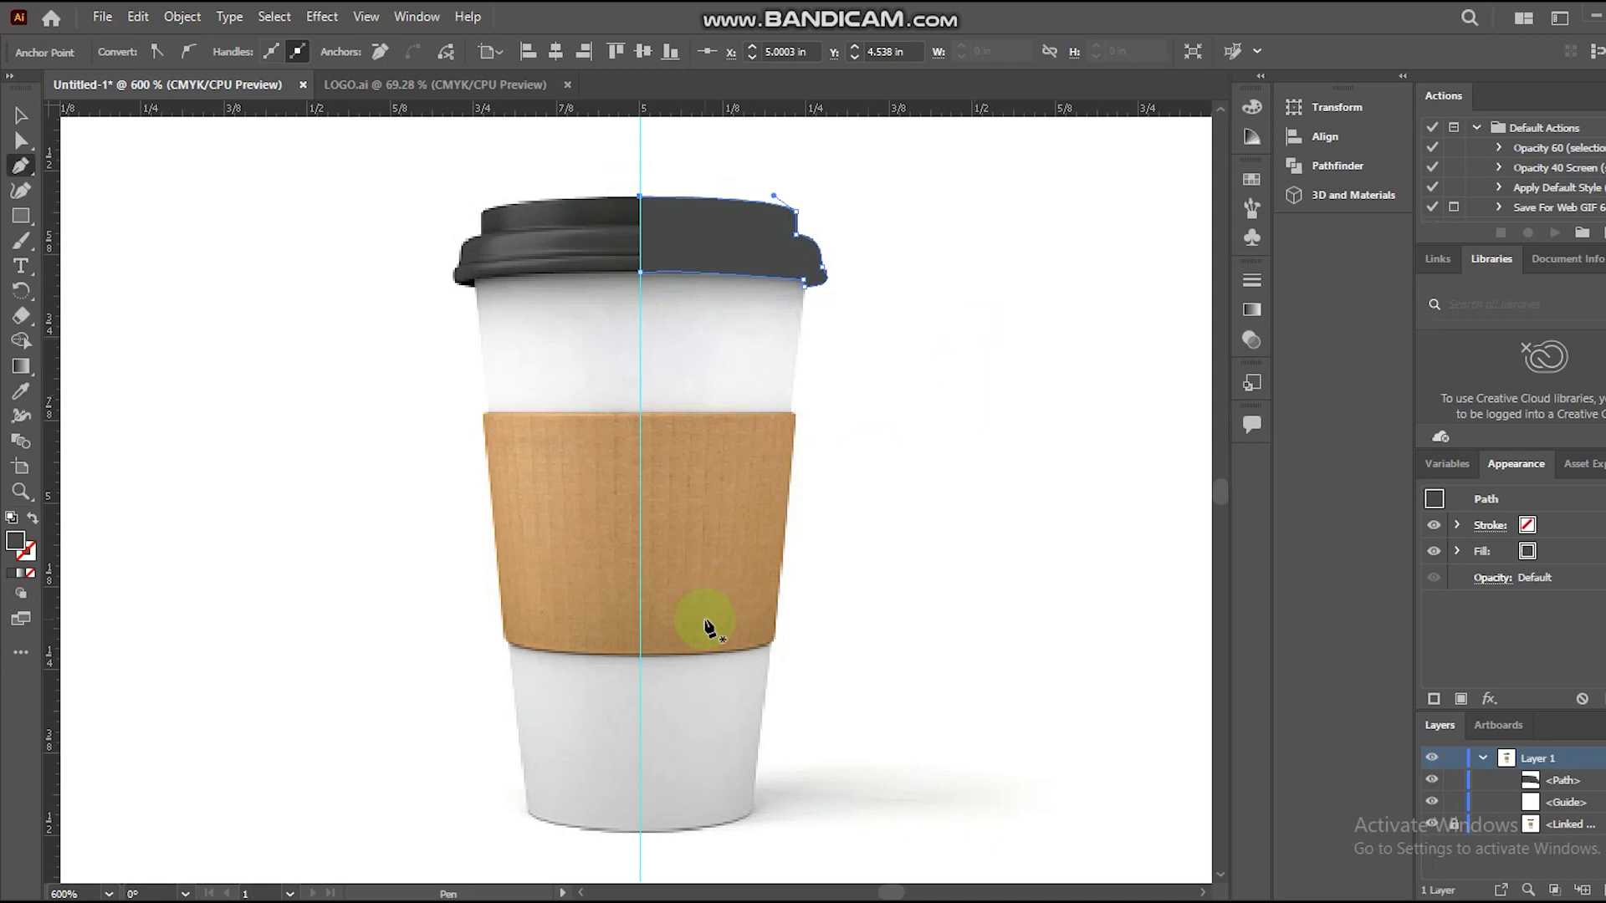
{"action": "left_click", "coordinate": [639, 834]}
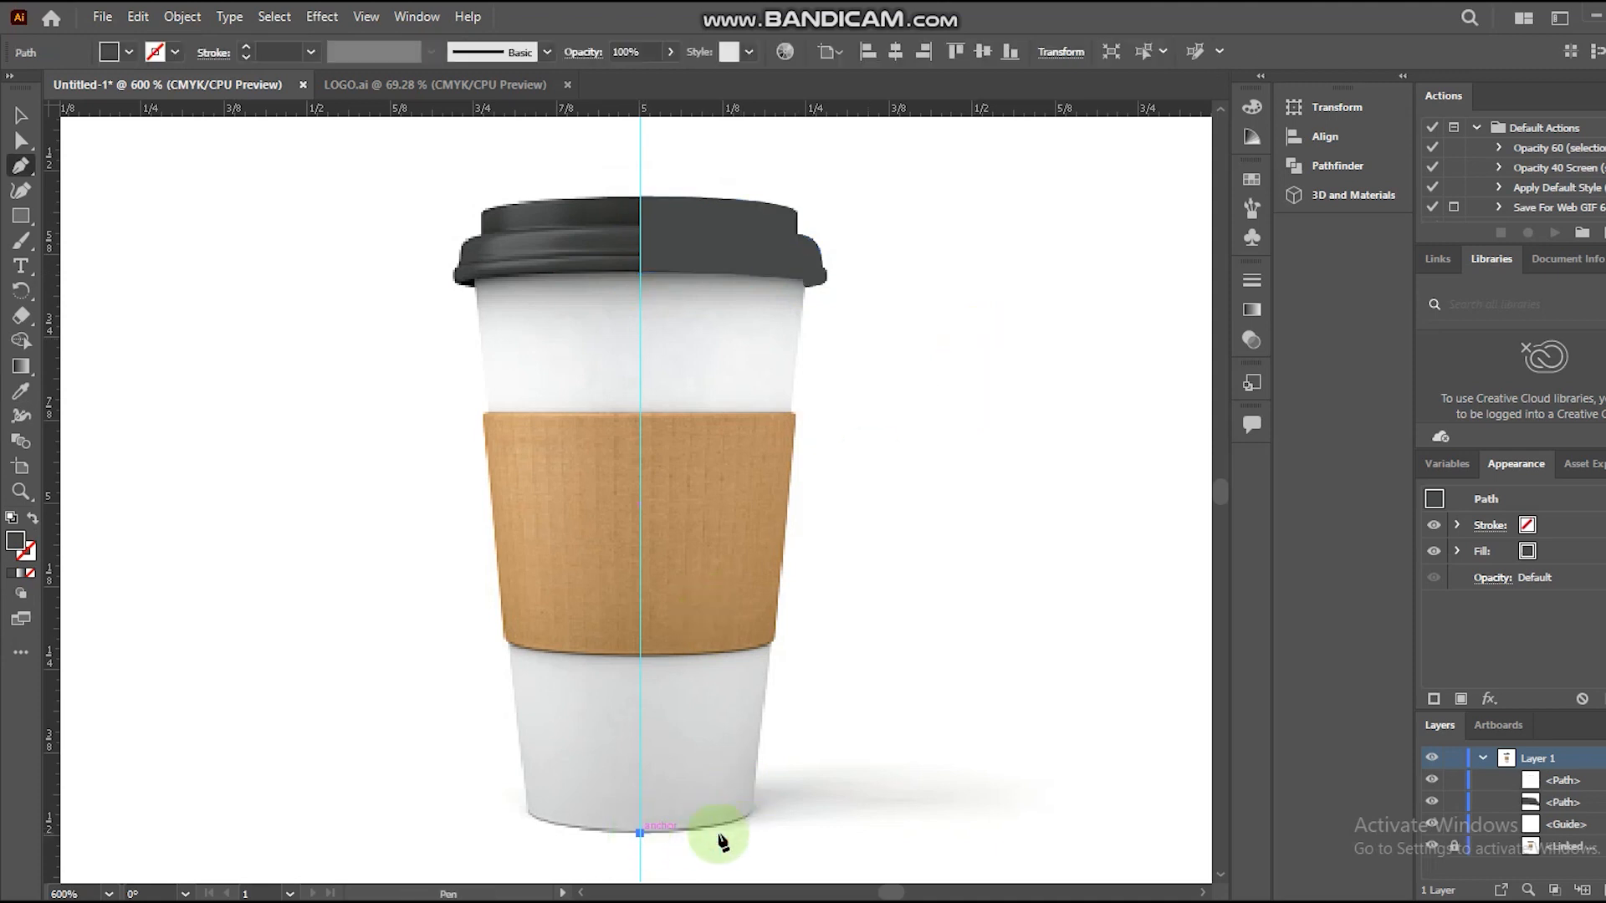
{"action": "left_click_drag", "start_coordinate": [799, 779], "coordinate": [805, 787]}
{"action": "left_click", "coordinate": [752, 812]}
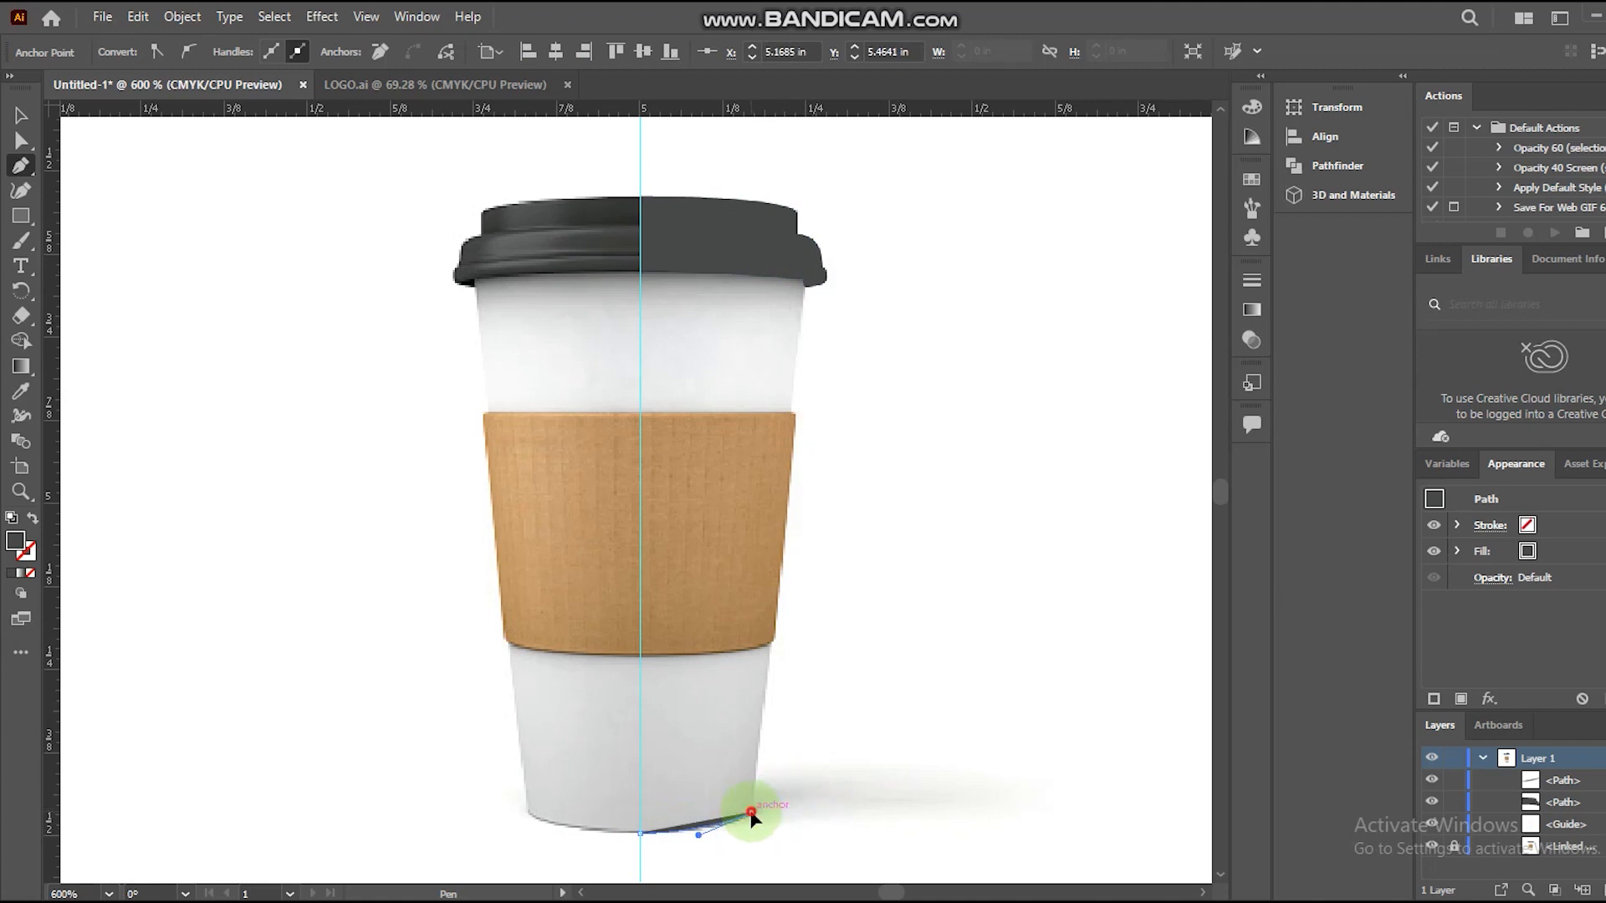
{"action": "left_click", "coordinate": [804, 282]}
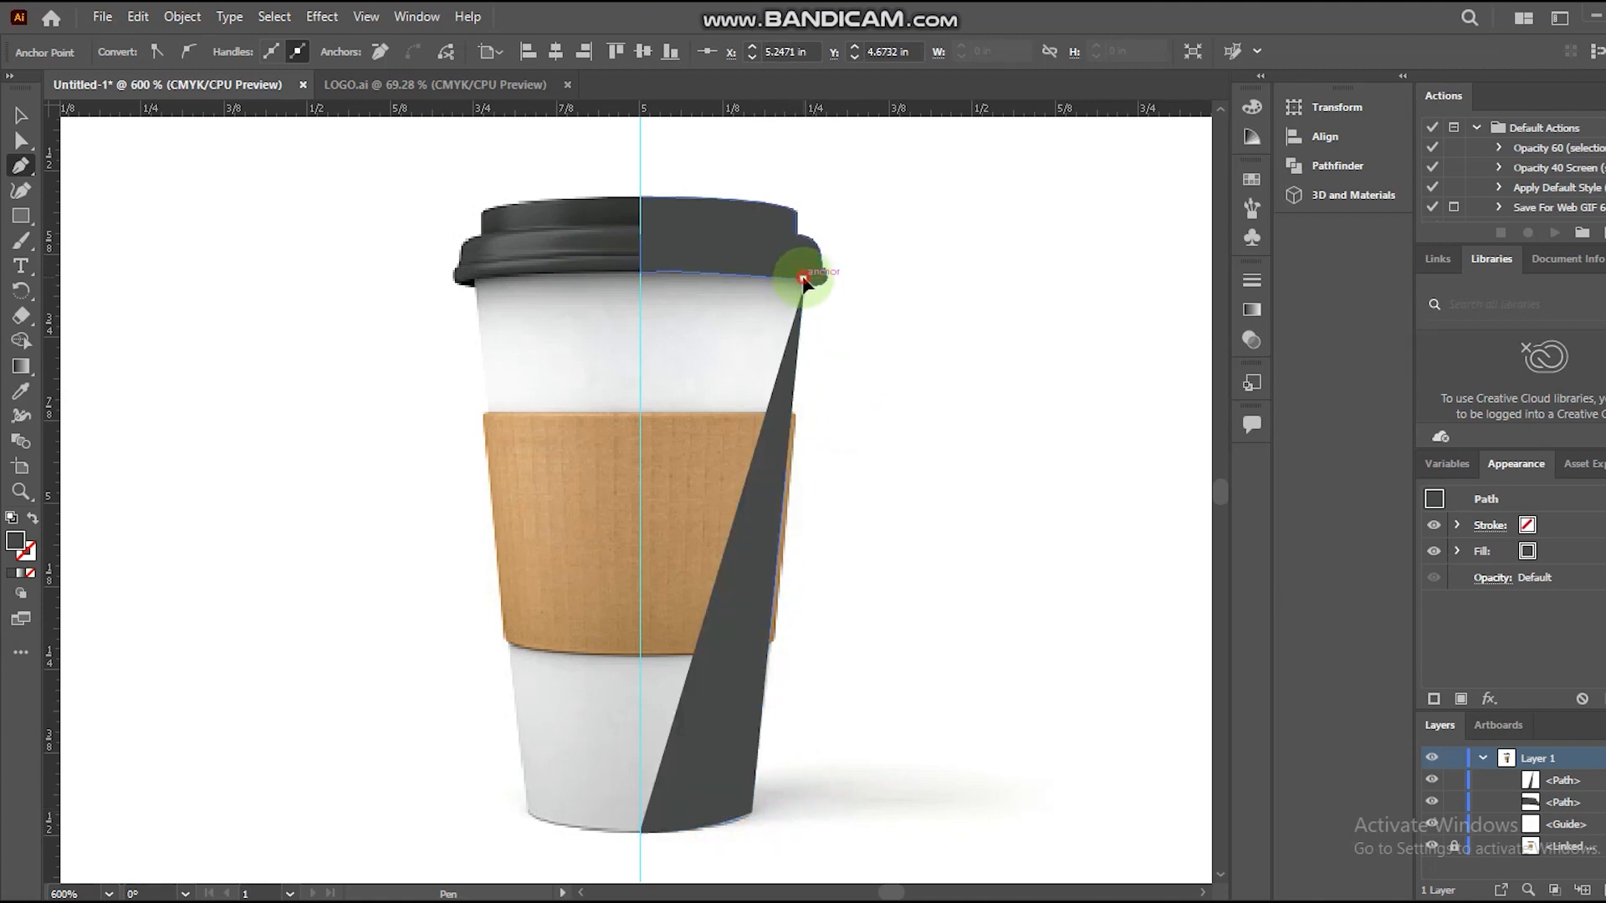
{"action": "left_click", "coordinate": [639, 274]}
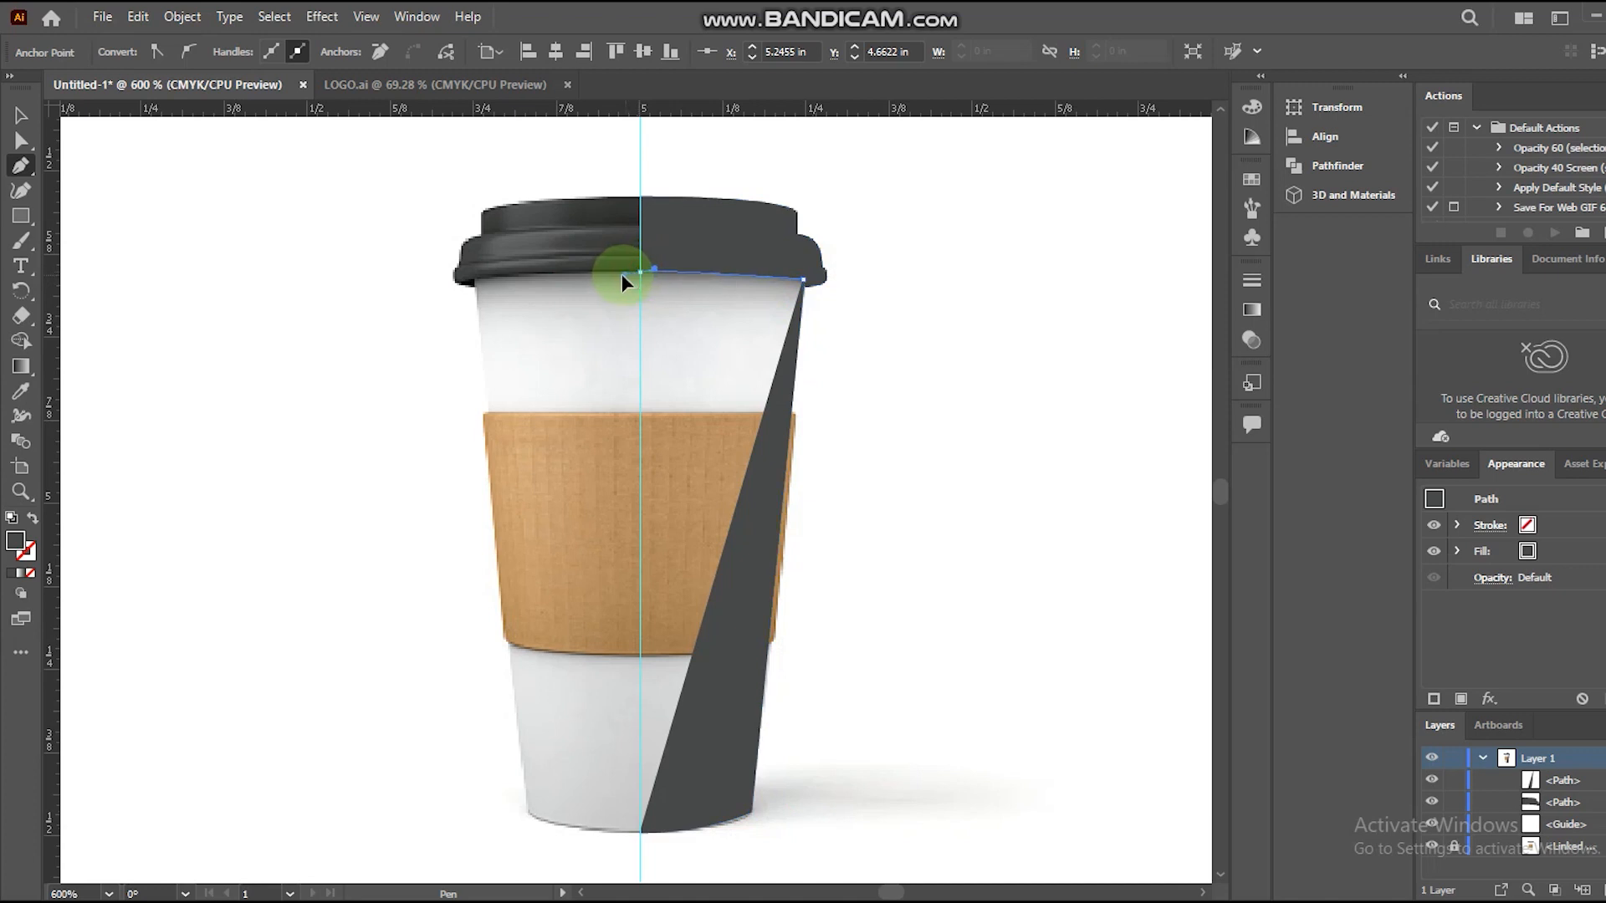
{"action": "left_click", "coordinate": [640, 273]}
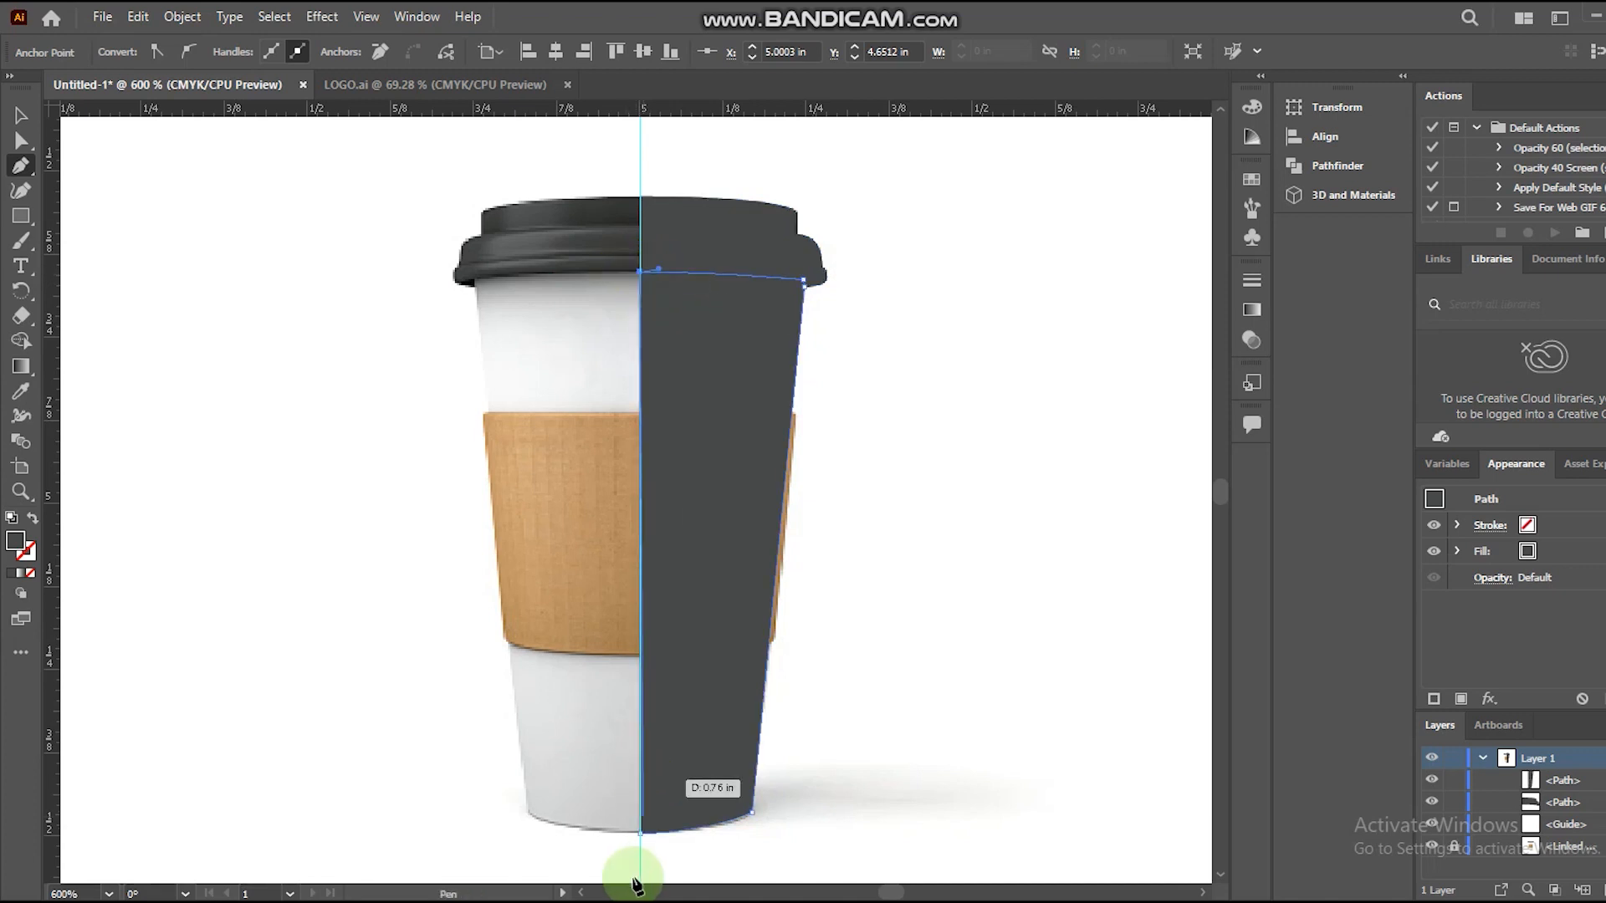
{"action": "left_click", "coordinate": [641, 834]}
{"action": "key", "text": "i"}
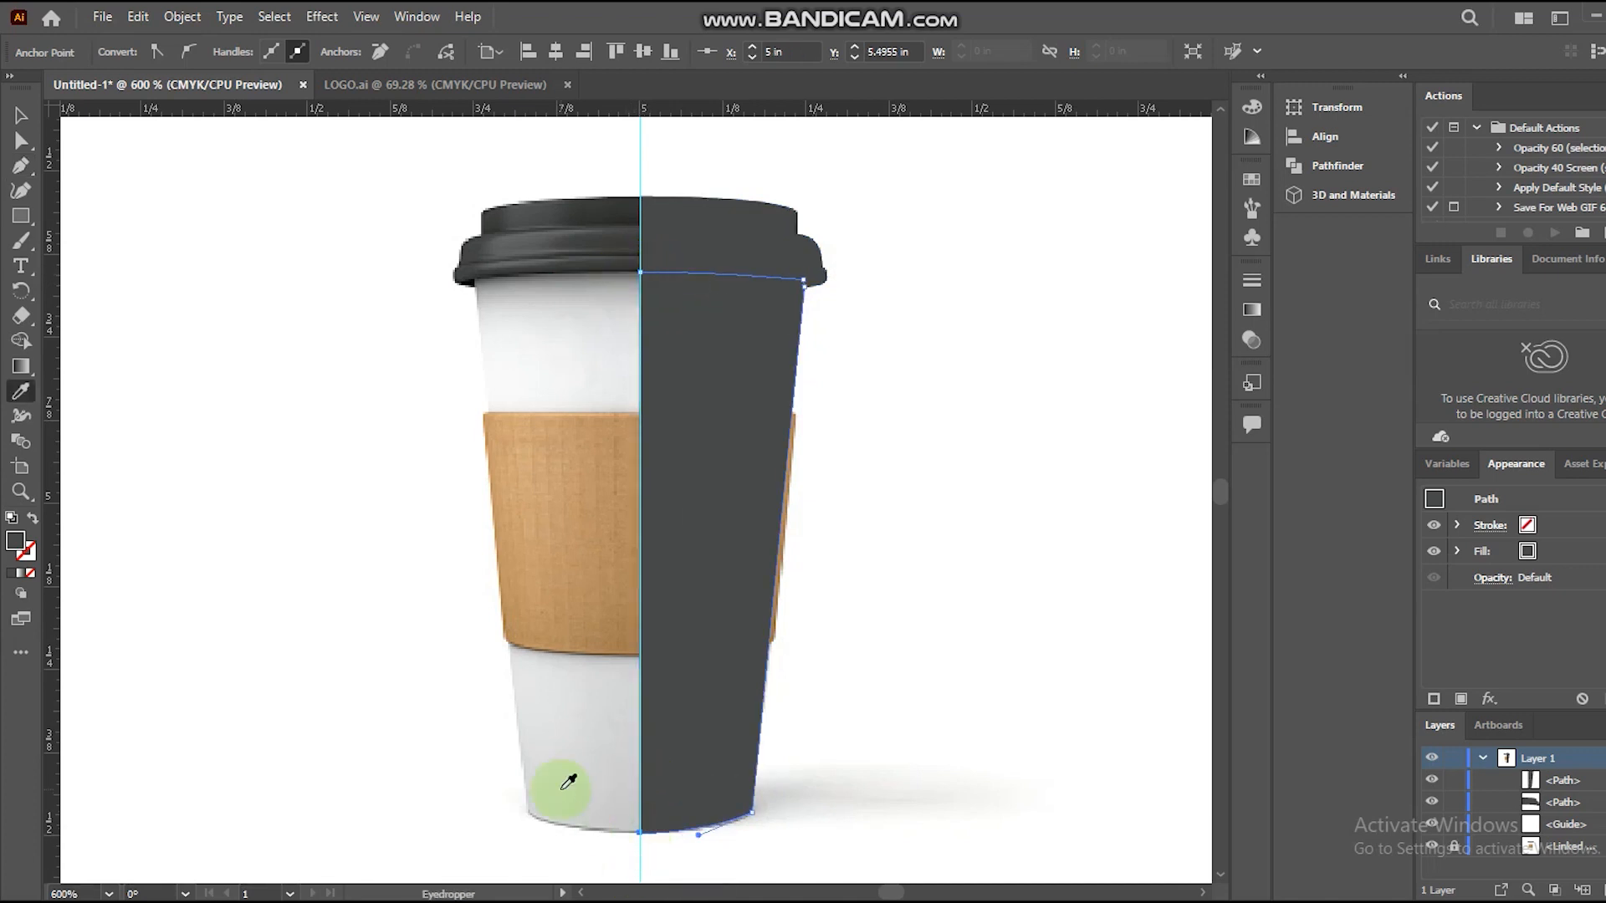
{"action": "left_click", "coordinate": [577, 757]}
- Duplicate the half-body shape beside the cup as two copies slightly offset horizontally from each other
{"action": "left_click", "coordinate": [17, 119]}
{"action": "left_click", "coordinate": [476, 495]}
{"action": "left_click", "coordinate": [753, 548]}
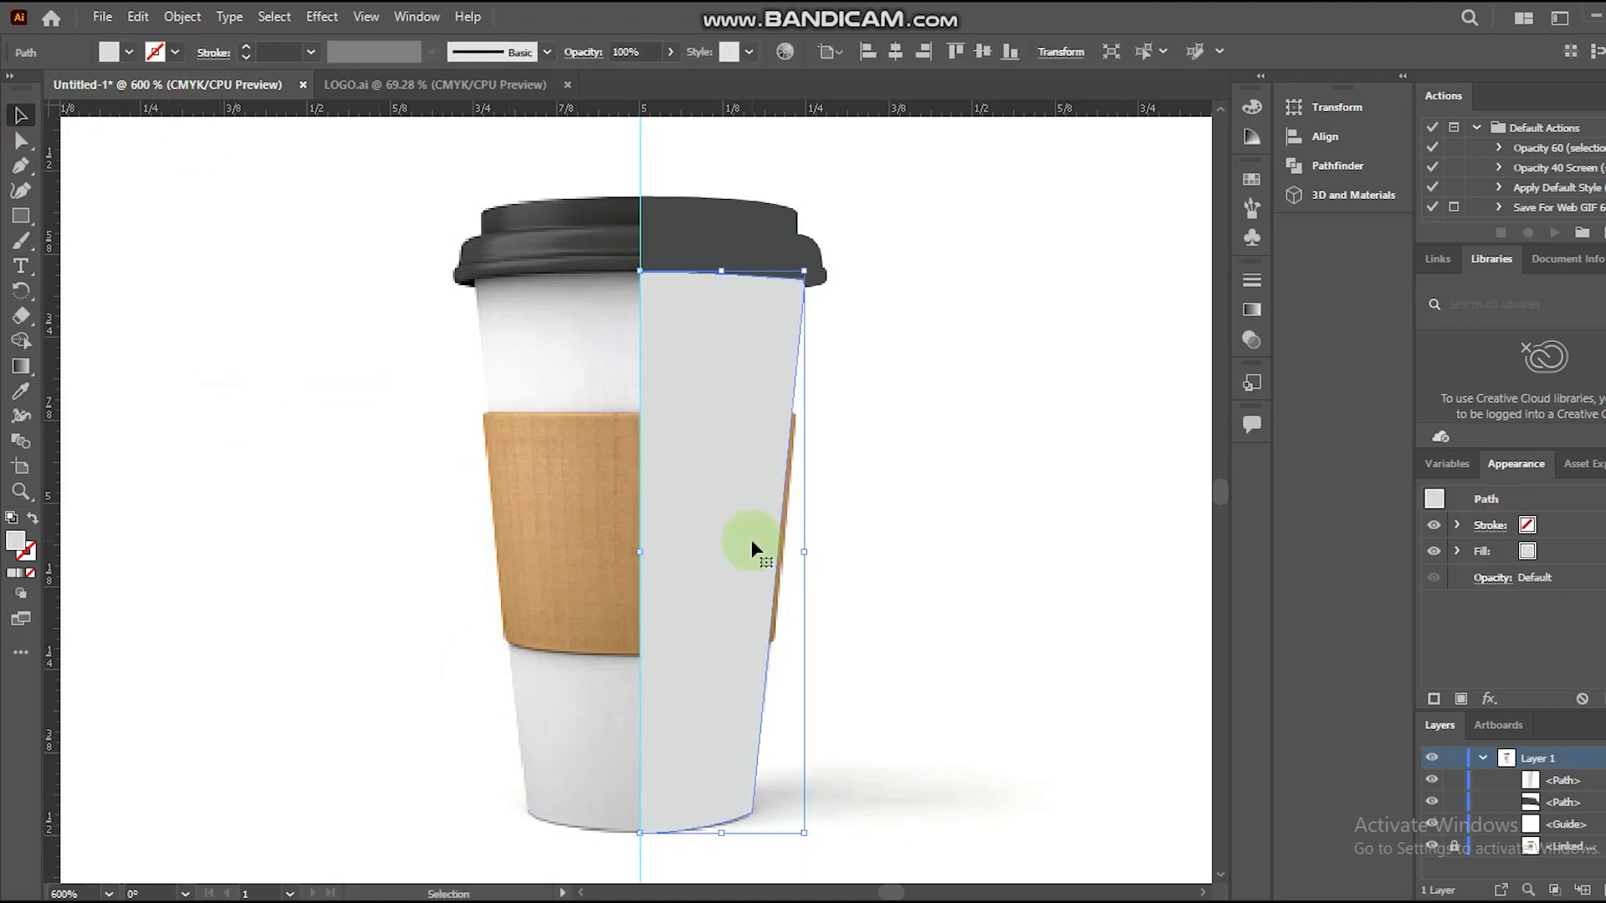
{"action": "left_click_drag", "start_coordinate": [751, 543], "coordinate": [1014, 538]}
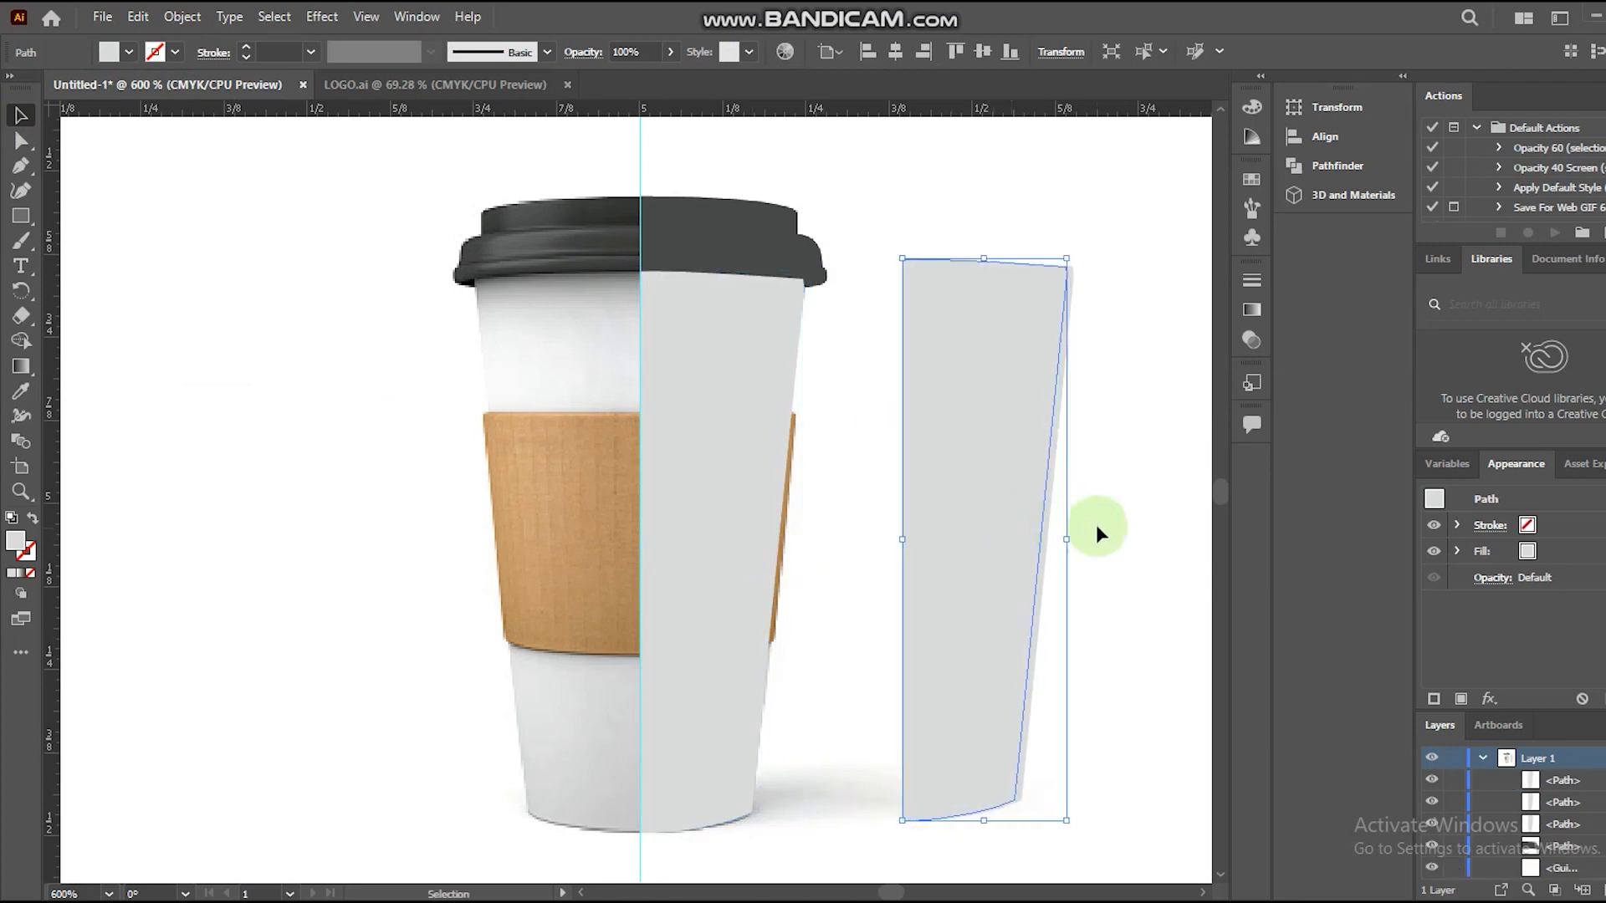
- Draw a rectangle matching the cardboard sleeve's height and move it horizontally over the two offset body copies
{"action": "left_click", "coordinate": [21, 216]}
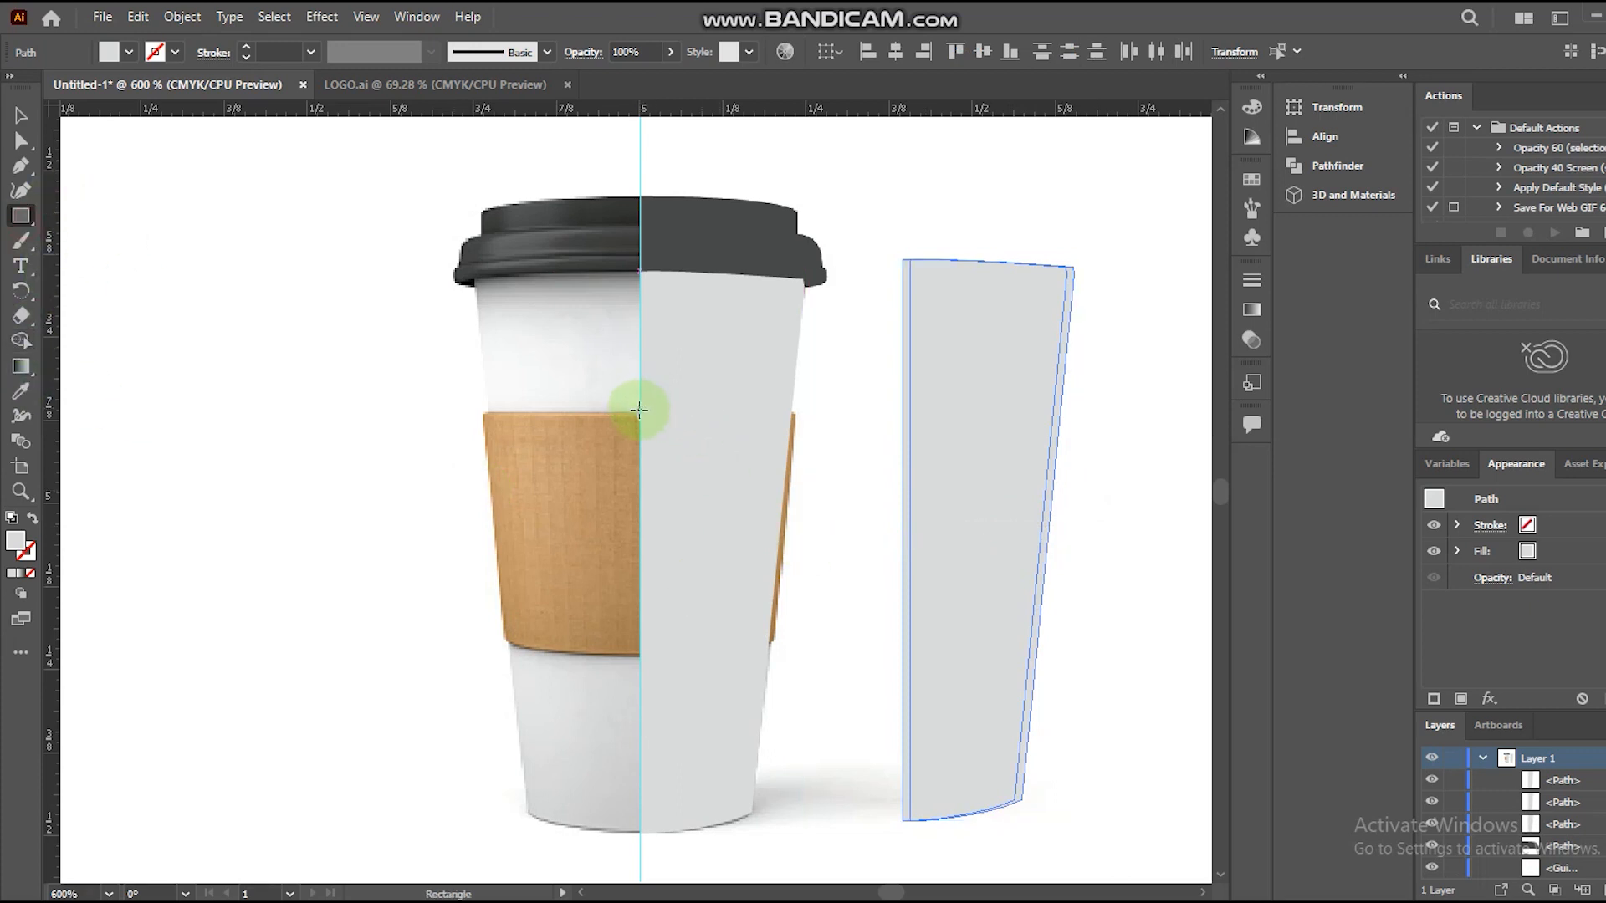
{"action": "left_click_drag", "start_coordinate": [625, 411], "coordinate": [810, 656]}
{"action": "left_click", "coordinate": [20, 115]}
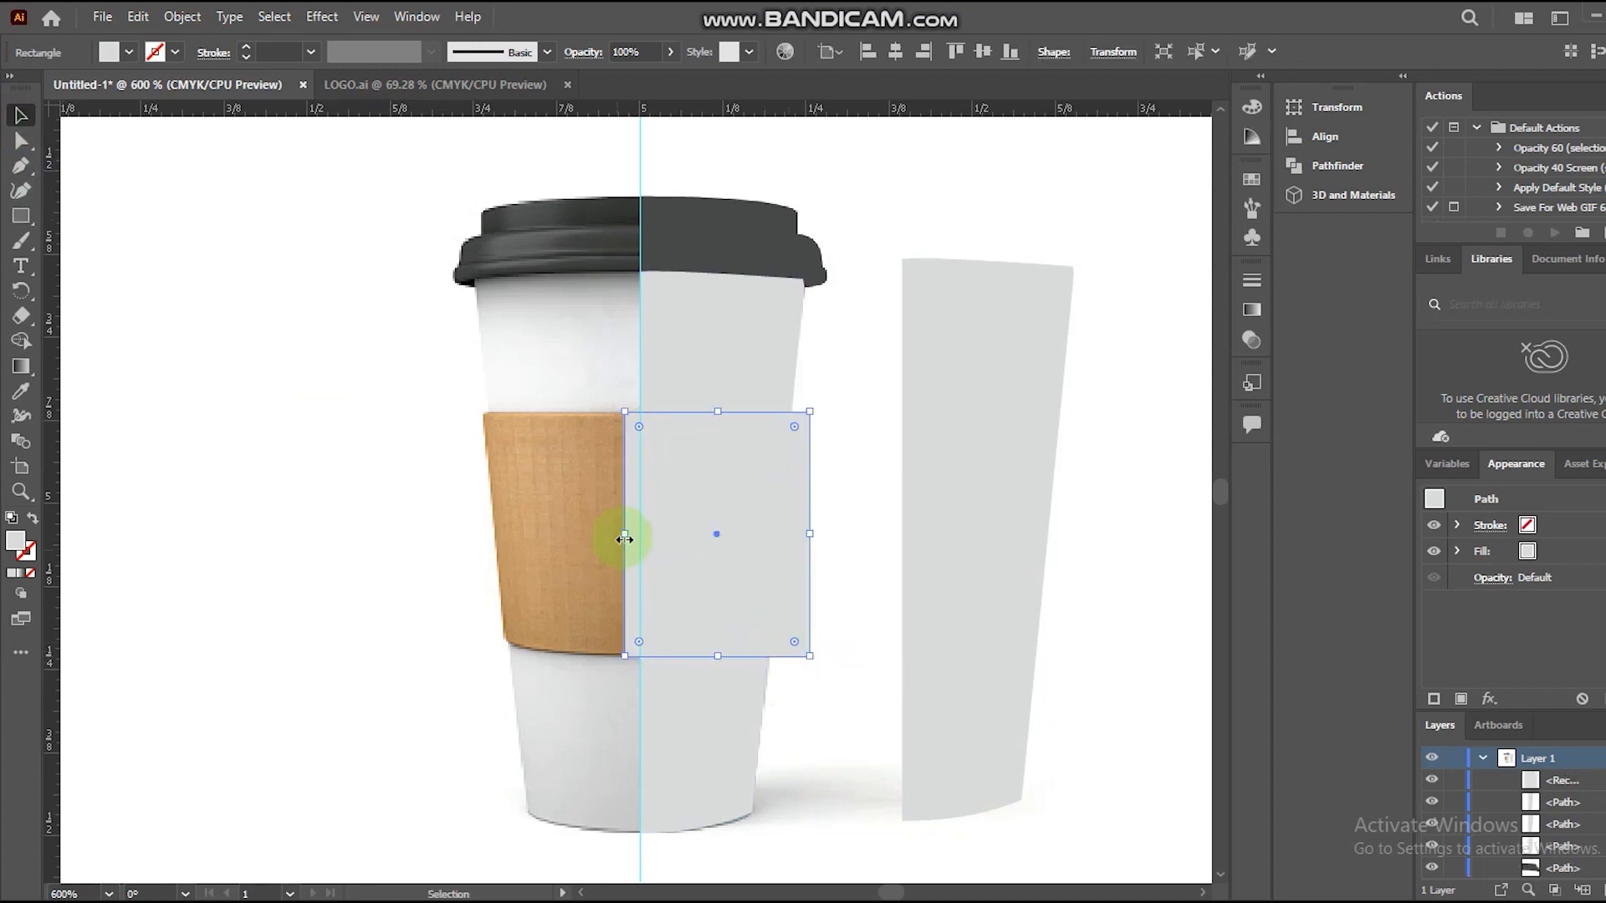
{"action": "left_click_drag", "start_coordinate": [714, 535], "coordinate": [979, 554]}
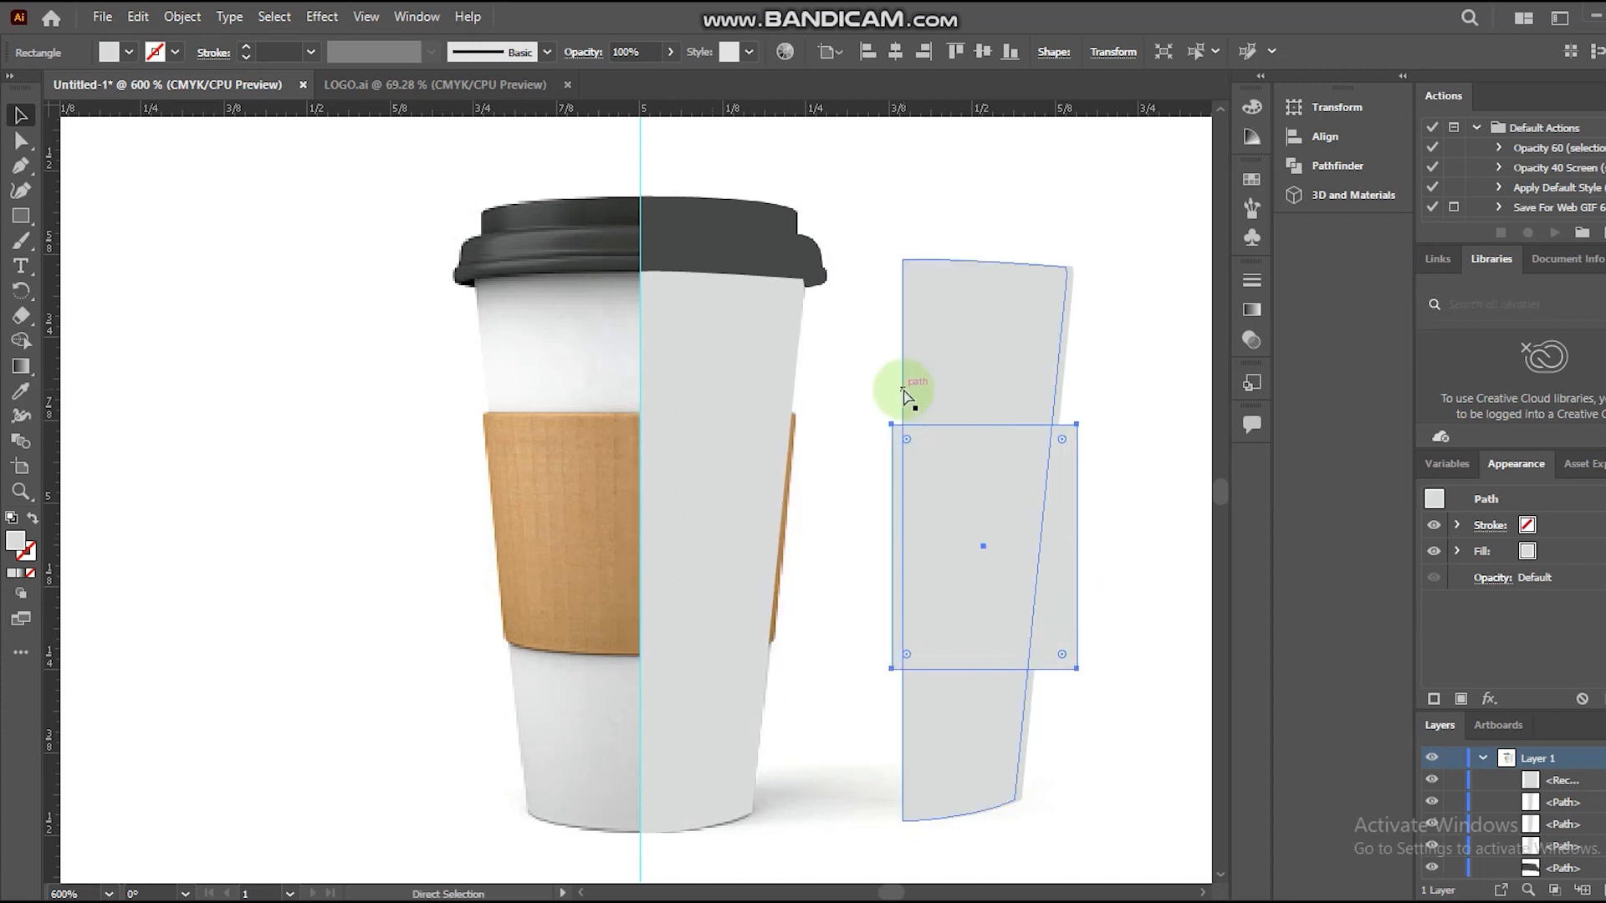
{"action": "key", "text": "ctrl+z"}
{"action": "left_click_drag", "start_coordinate": [690, 494], "coordinate": [952, 488]}
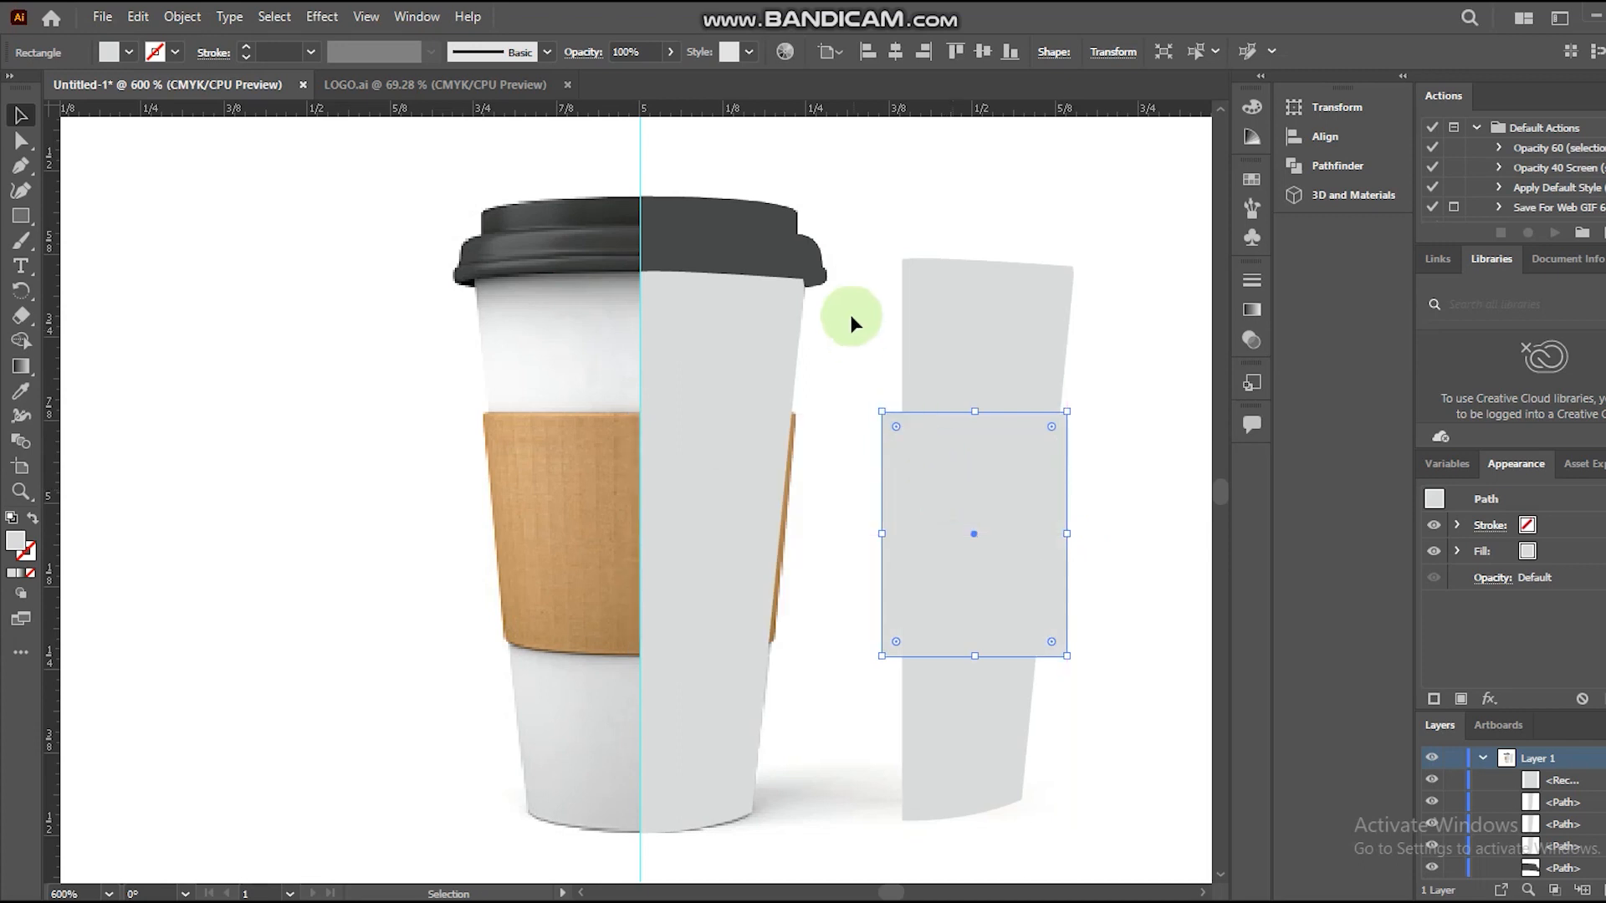
- Select the rectangle and both body copies, and use Shape Builder to isolate the thin strip between their slanted edges
{"action": "left_click", "coordinate": [1050, 537], "text": "shift"}
{"action": "scroll", "coordinate": [1050, 538], "scroll_direction": "right", "scroll_amount": 1}
{"action": "left_click", "coordinate": [21, 340]}
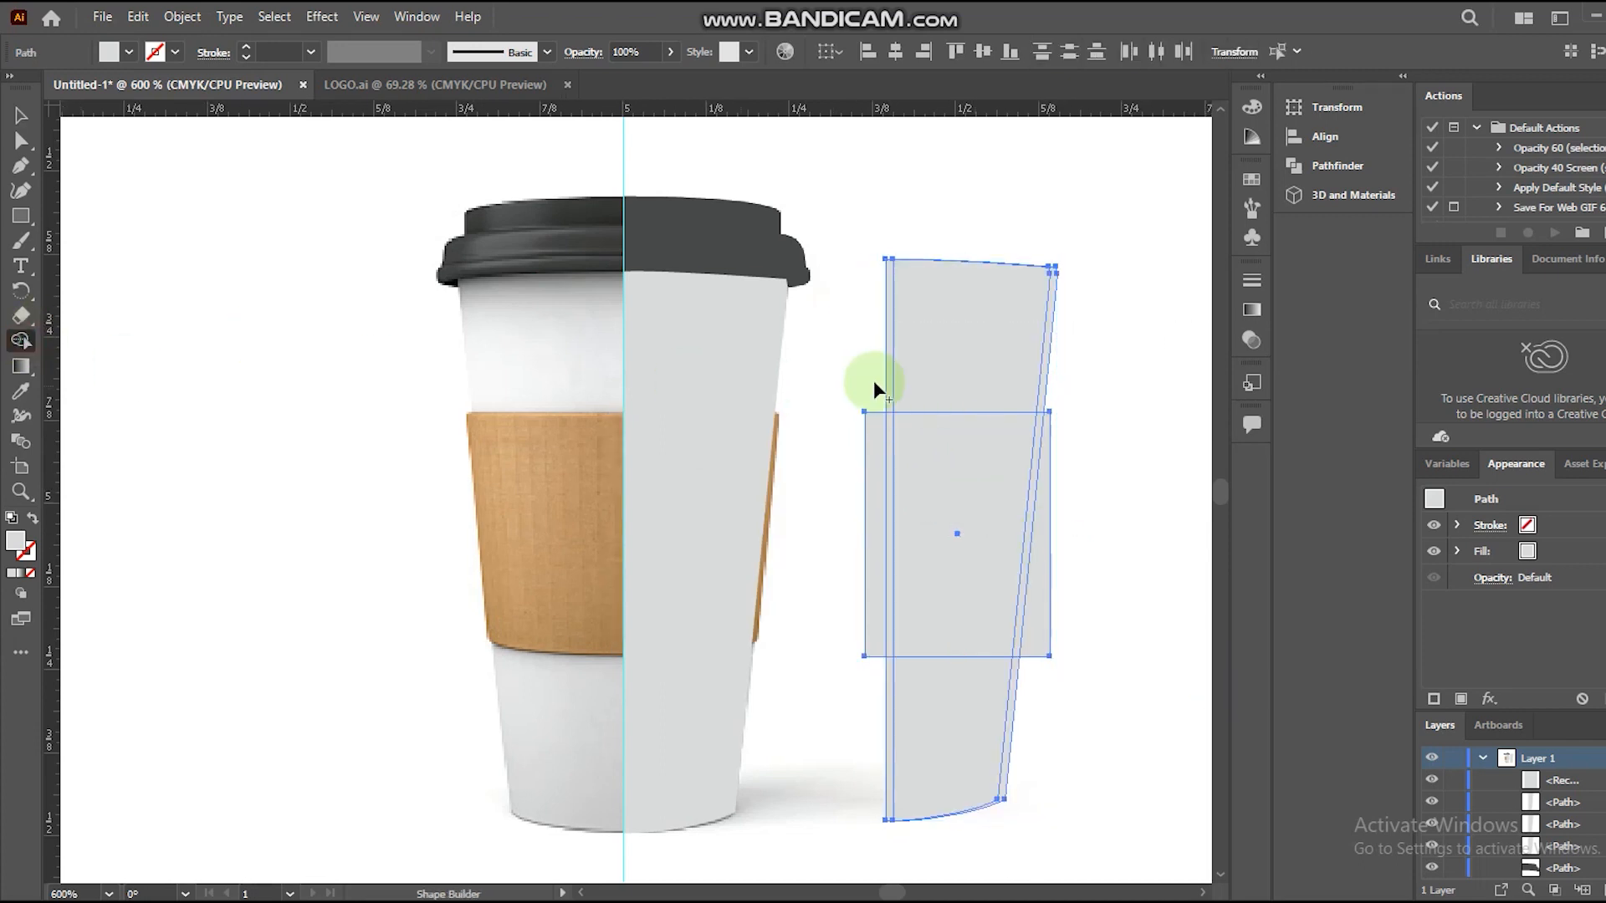
{"action": "left_click", "coordinate": [1032, 473]}
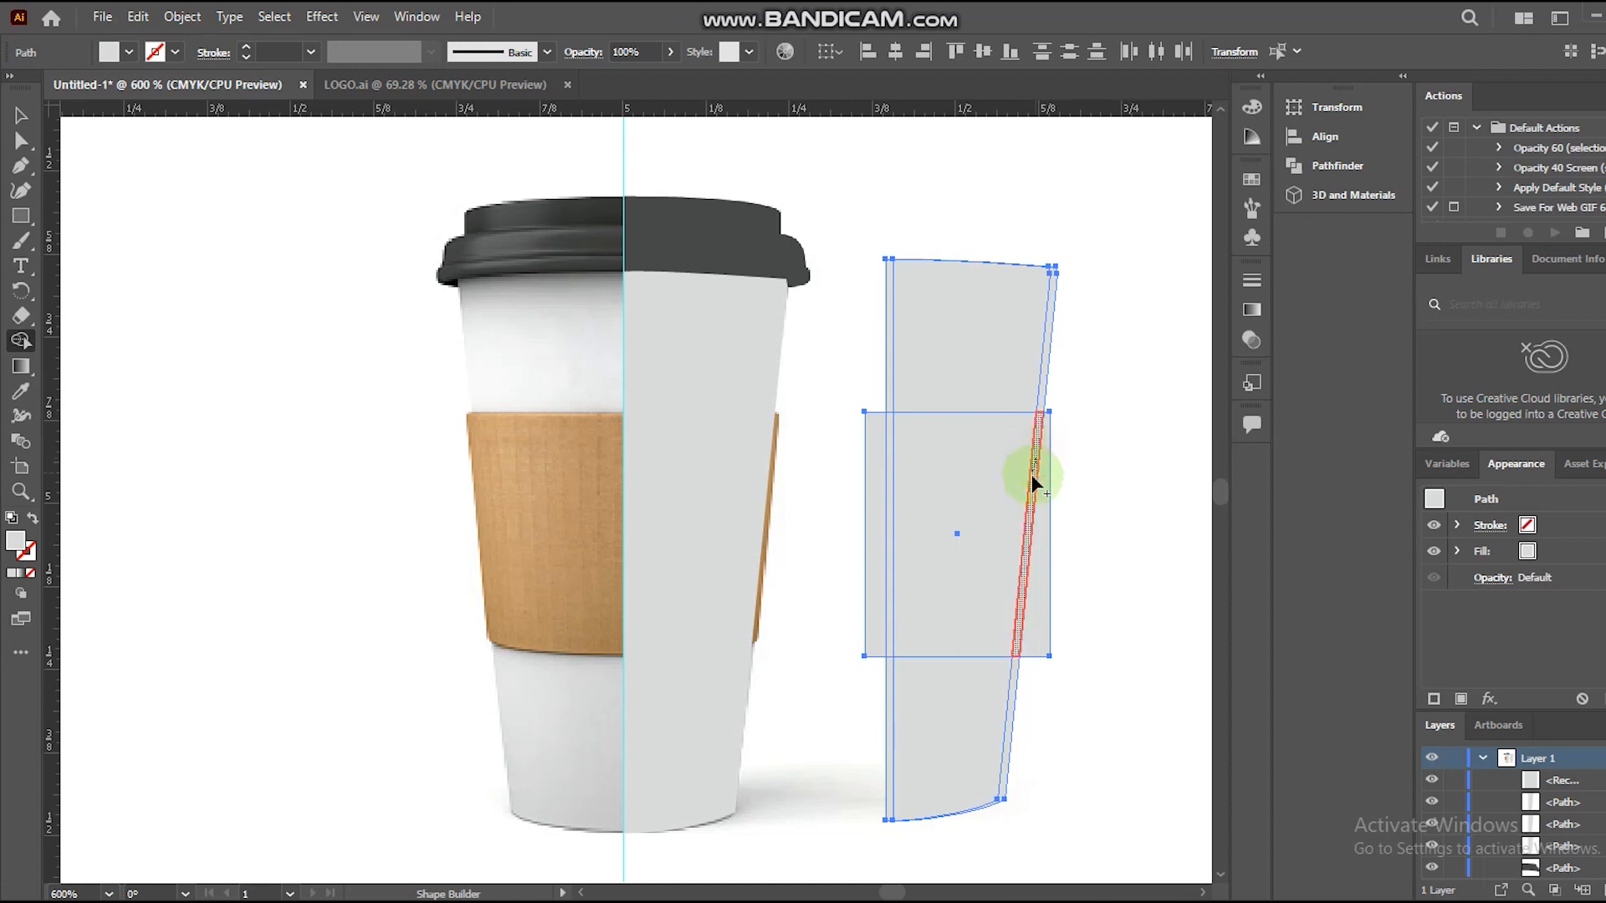
- Delete the leftover triangular rectangle piece outside the thin strip
{"action": "left_click", "coordinate": [21, 116]}
{"action": "left_click", "coordinate": [1088, 464]}
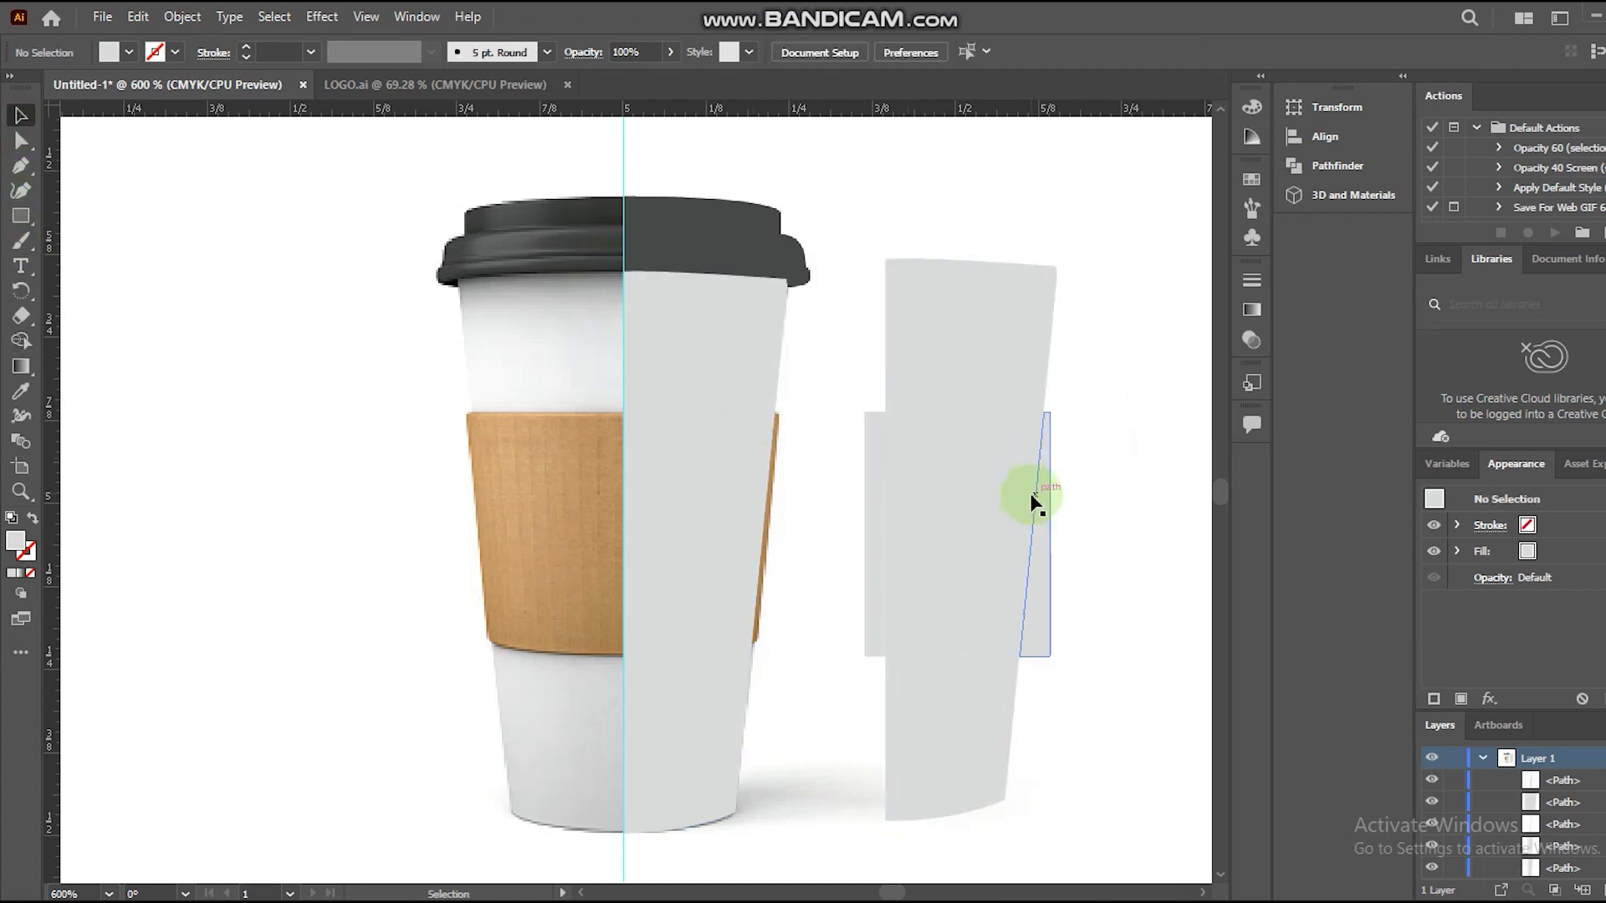
{"action": "left_click", "coordinate": [1035, 552]}
{"action": "key", "text": "Delete"}
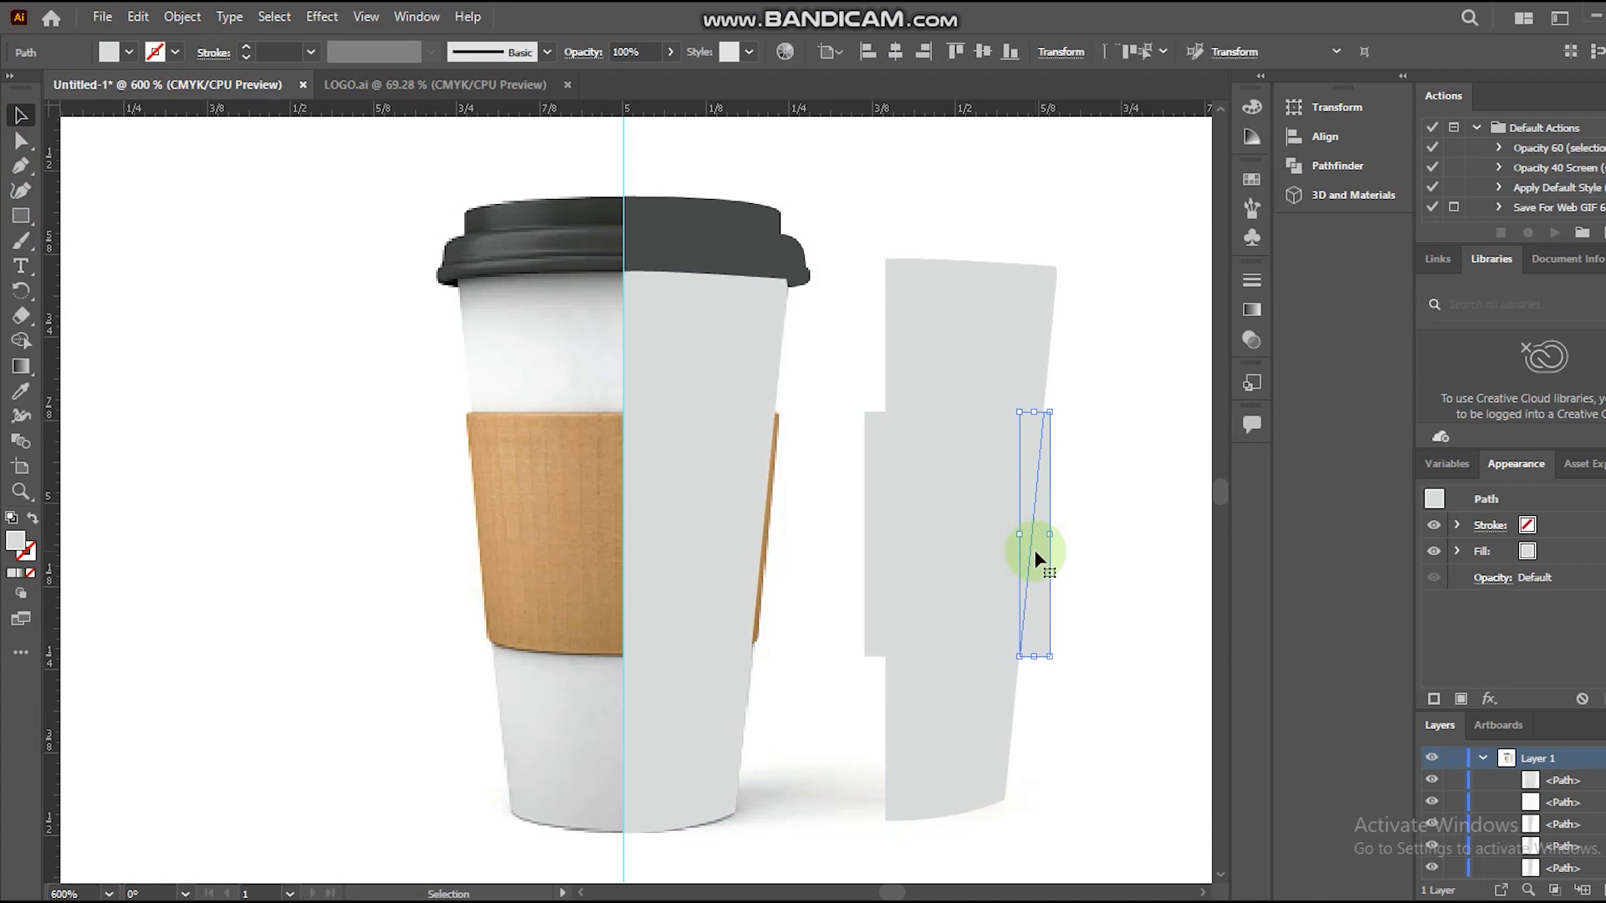
- Move the thin strip onto the cup's slanted edge at the sleeve and fill it with brown sampled from the sleeve
{"action": "left_click_drag", "start_coordinate": [1029, 554], "coordinate": [768, 545]}
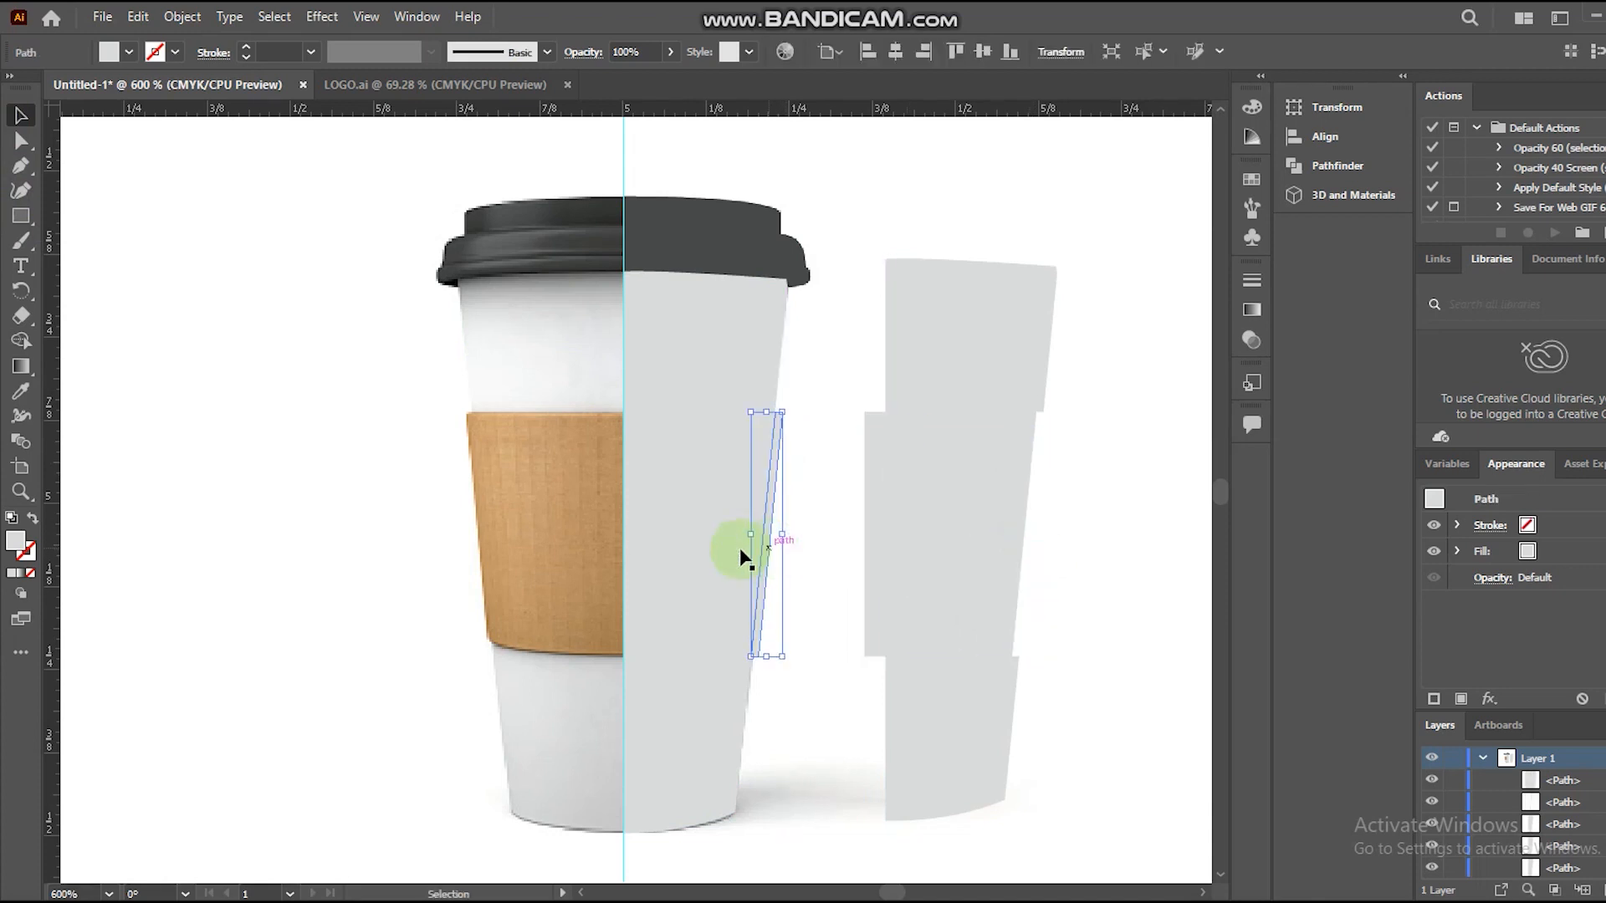
{"action": "key", "text": "i"}
{"action": "left_click", "coordinate": [530, 558]}
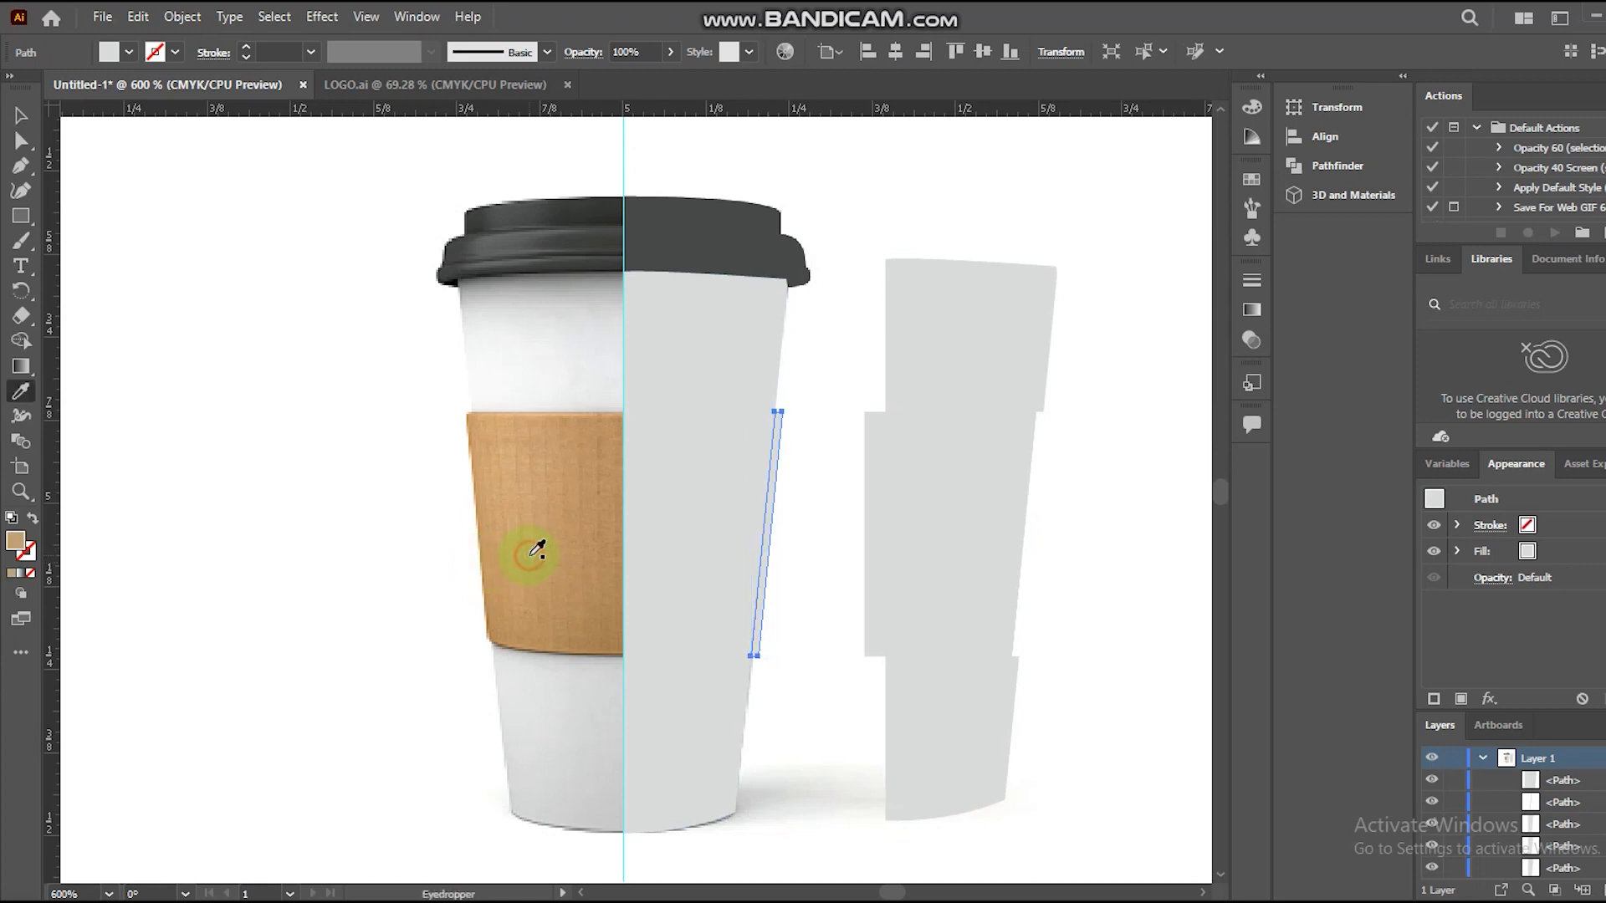
- Delete the remaining grey construction shapes beside the cup
{"action": "left_click", "coordinate": [21, 115]}
{"action": "left_click_drag", "start_coordinate": [876, 234], "coordinate": [1062, 834]}
{"action": "key", "text": "Delete"}
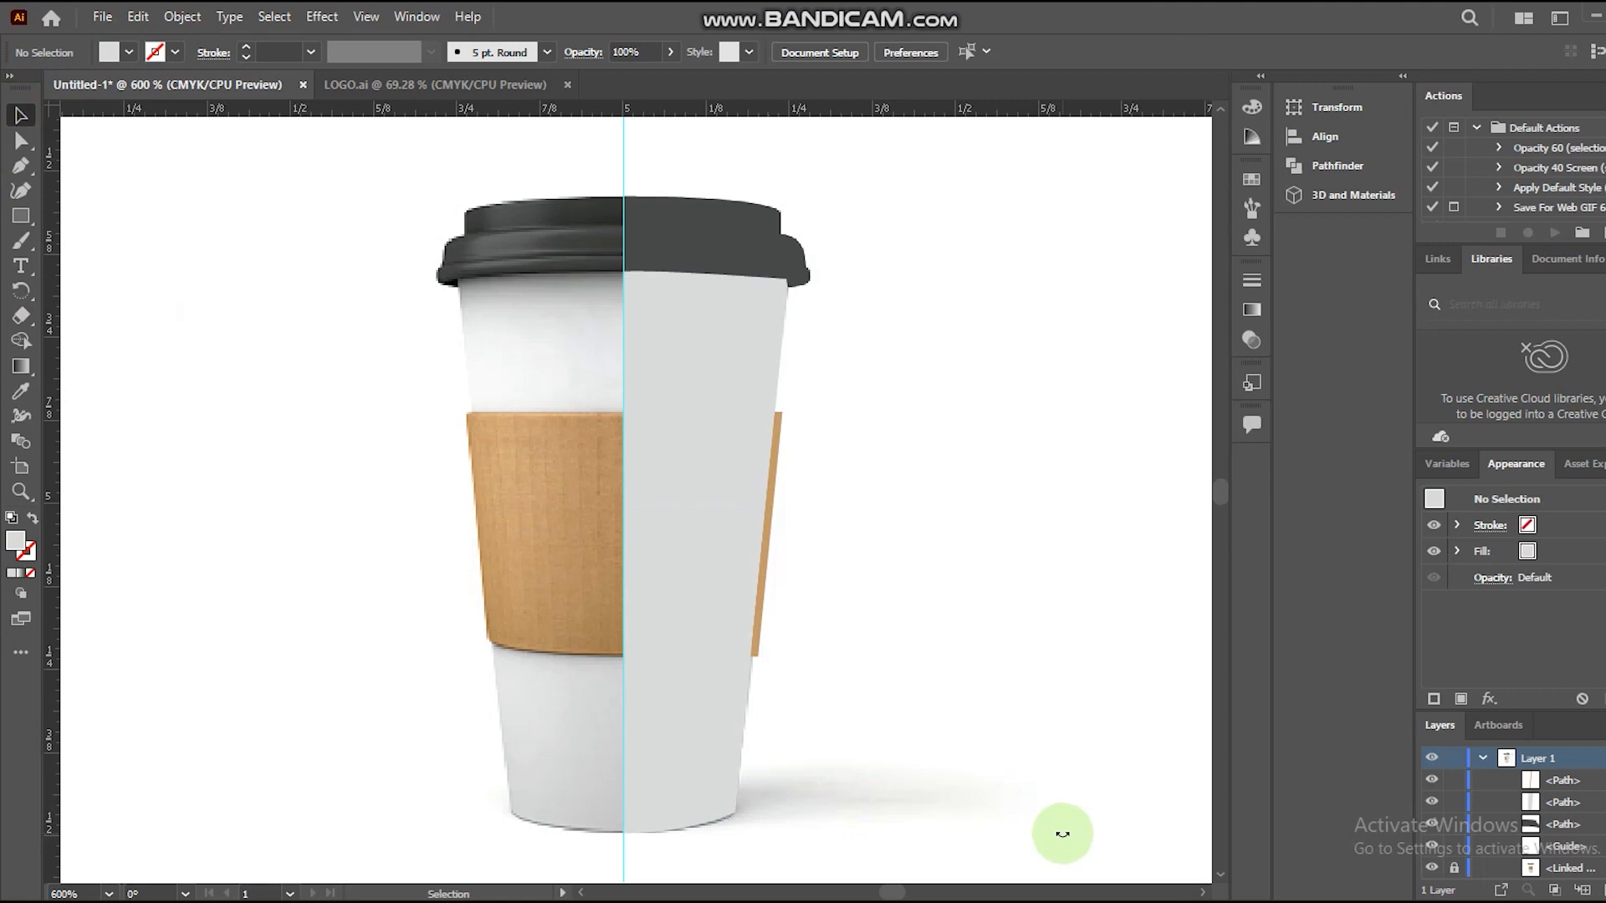
- Group the half-lid, half-body and sleeve strip shapes
{"action": "left_click_drag", "start_coordinate": [815, 163], "coordinate": [697, 850]}
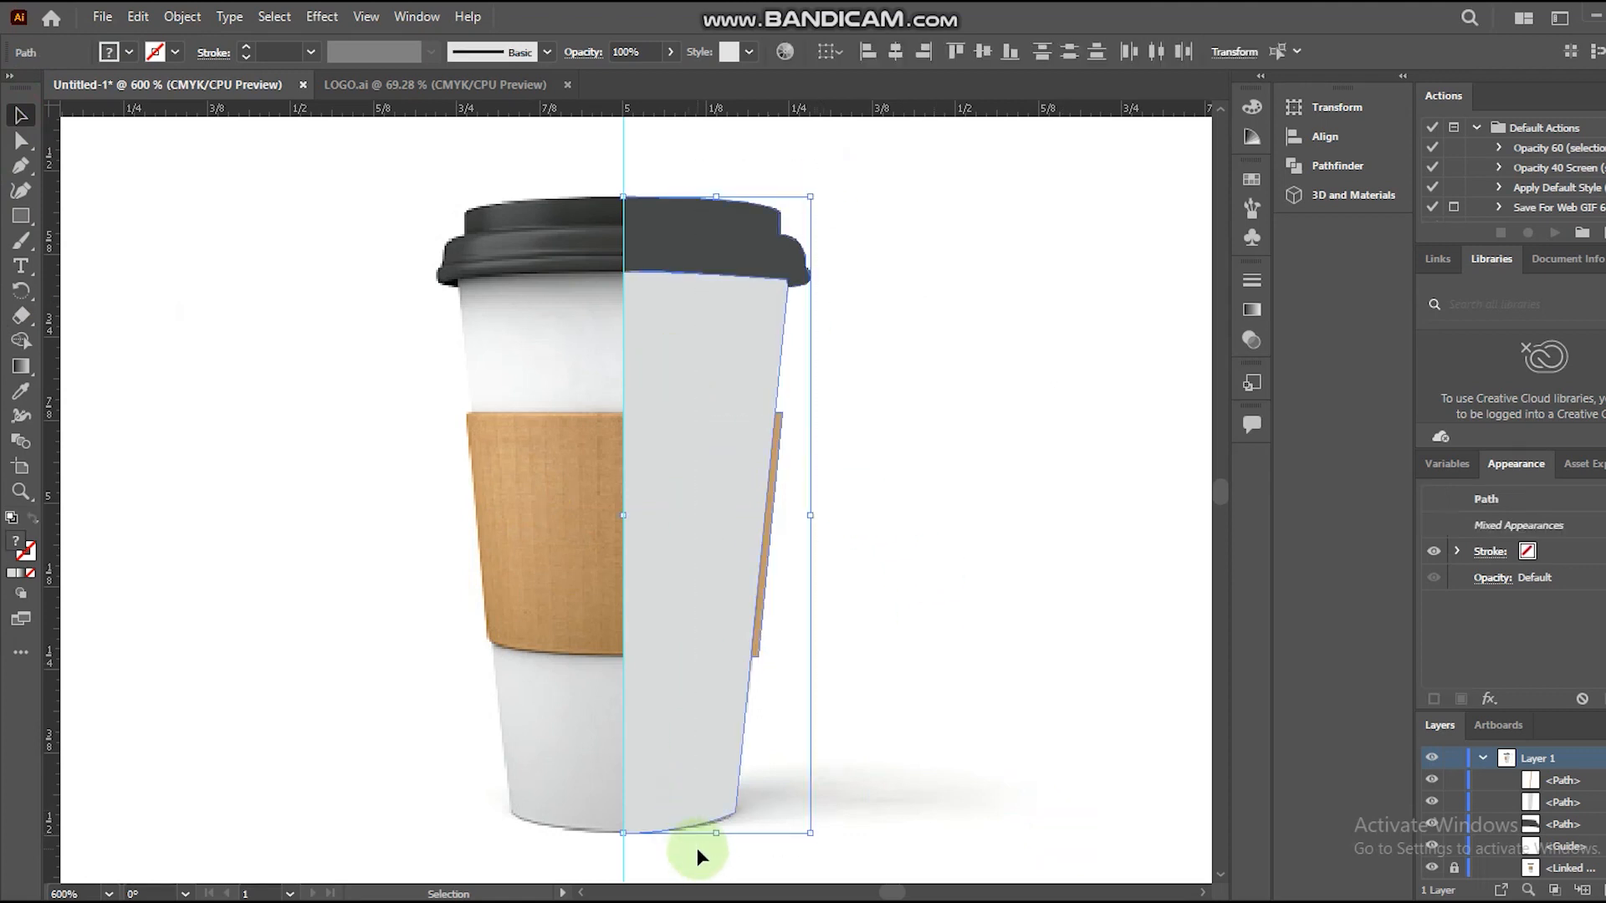
{"action": "right_click", "coordinate": [698, 849]}
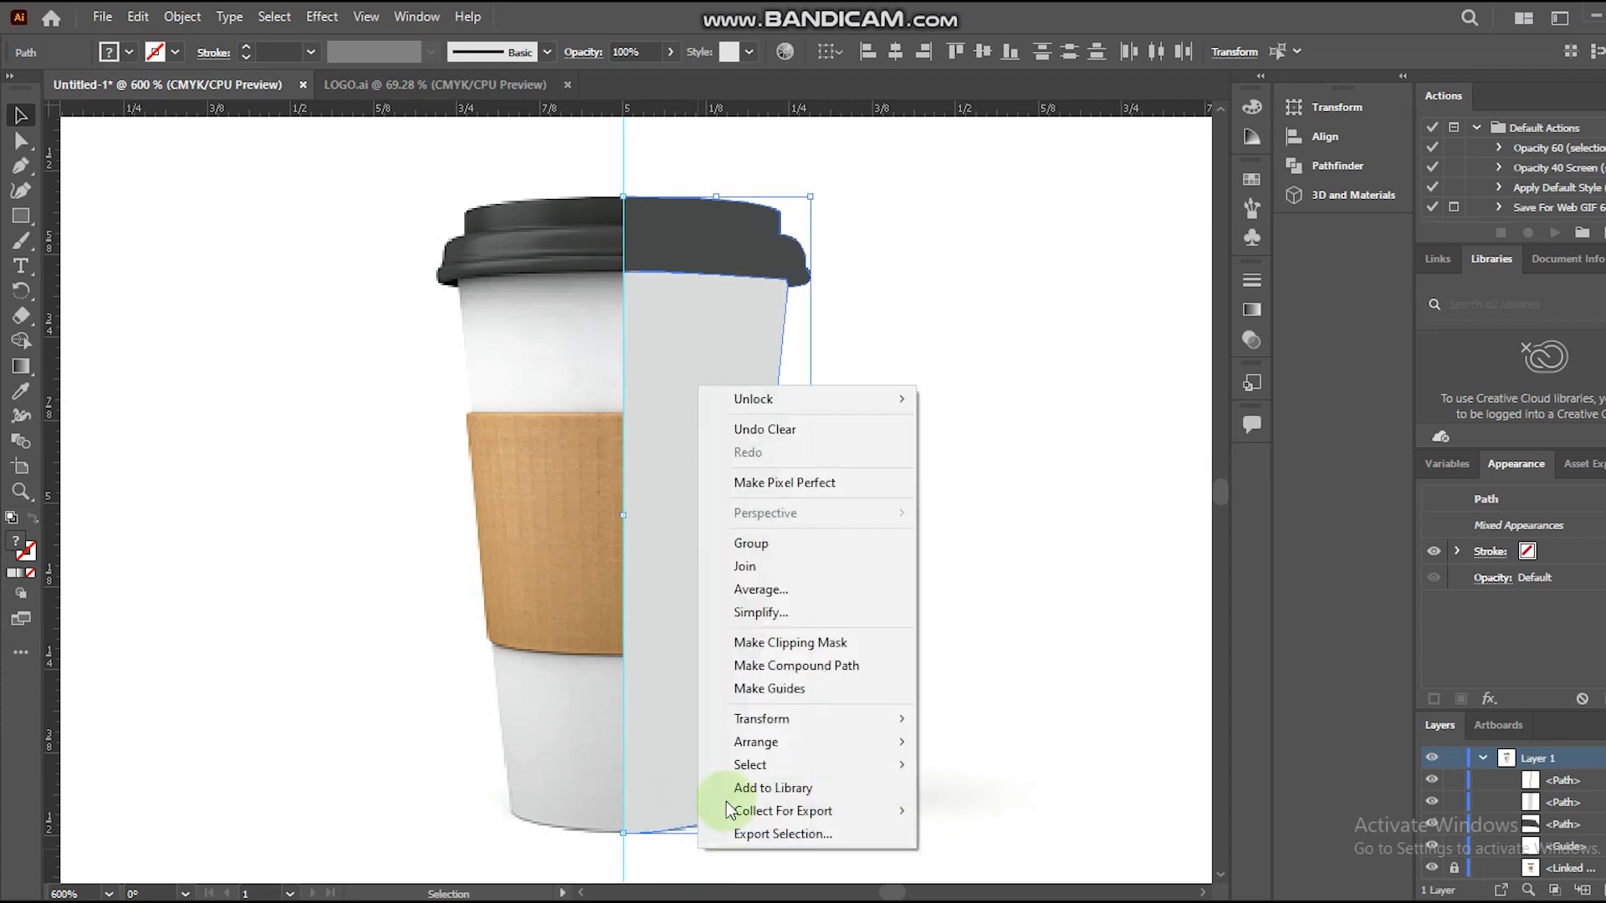
{"action": "left_click", "coordinate": [792, 544]}
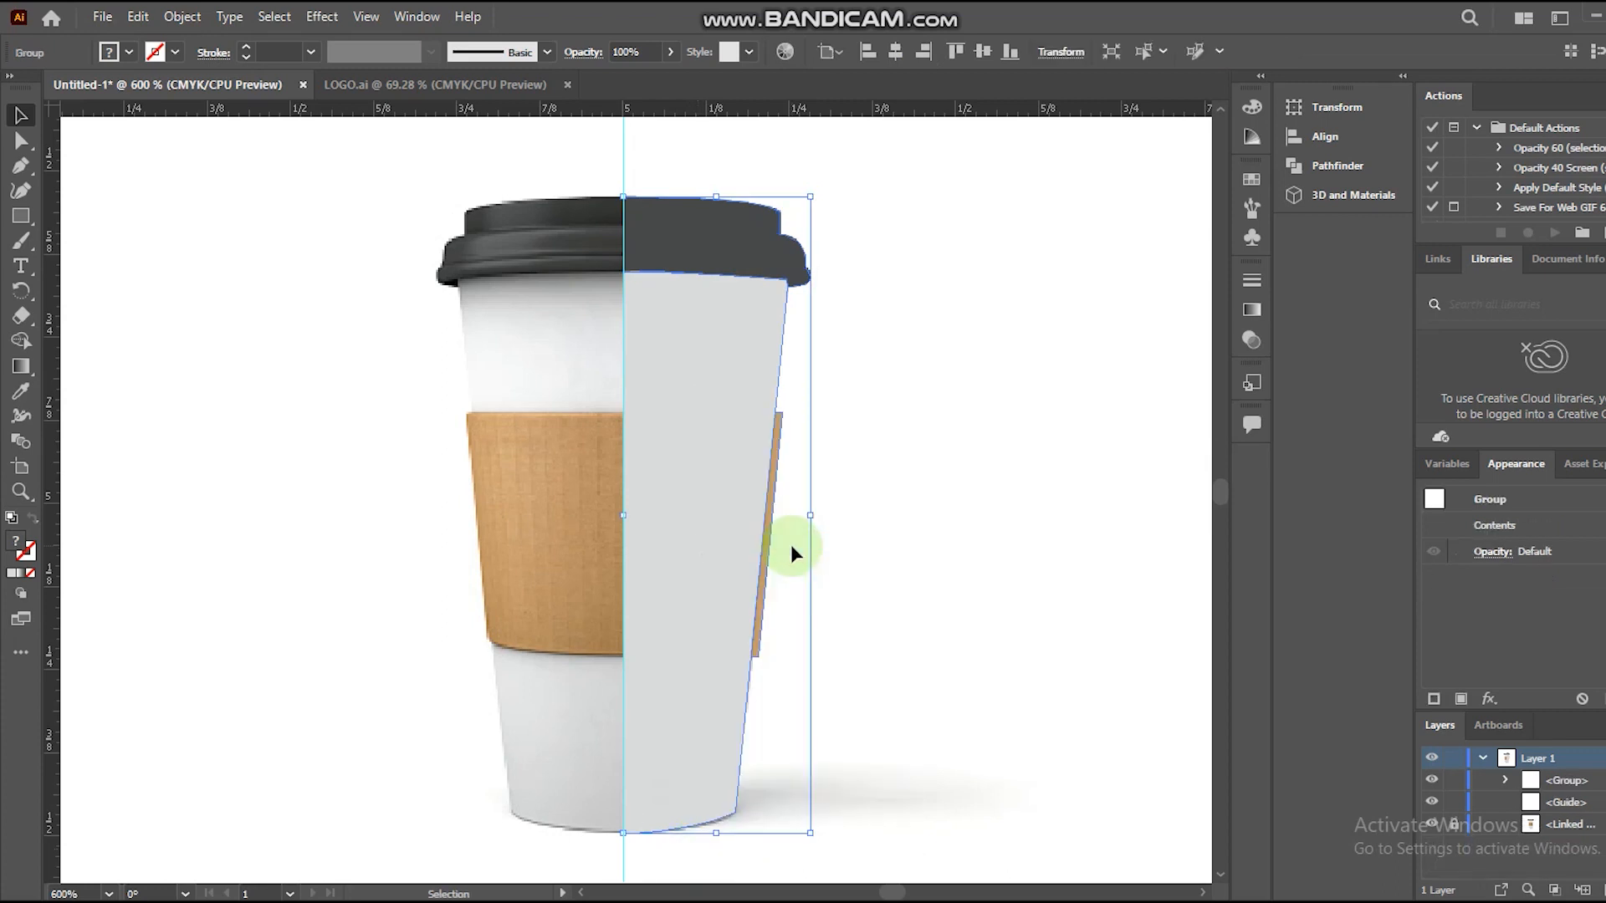
- Hide the linked cup photo and delete the vertical guide
{"action": "left_click", "coordinate": [1432, 824]}
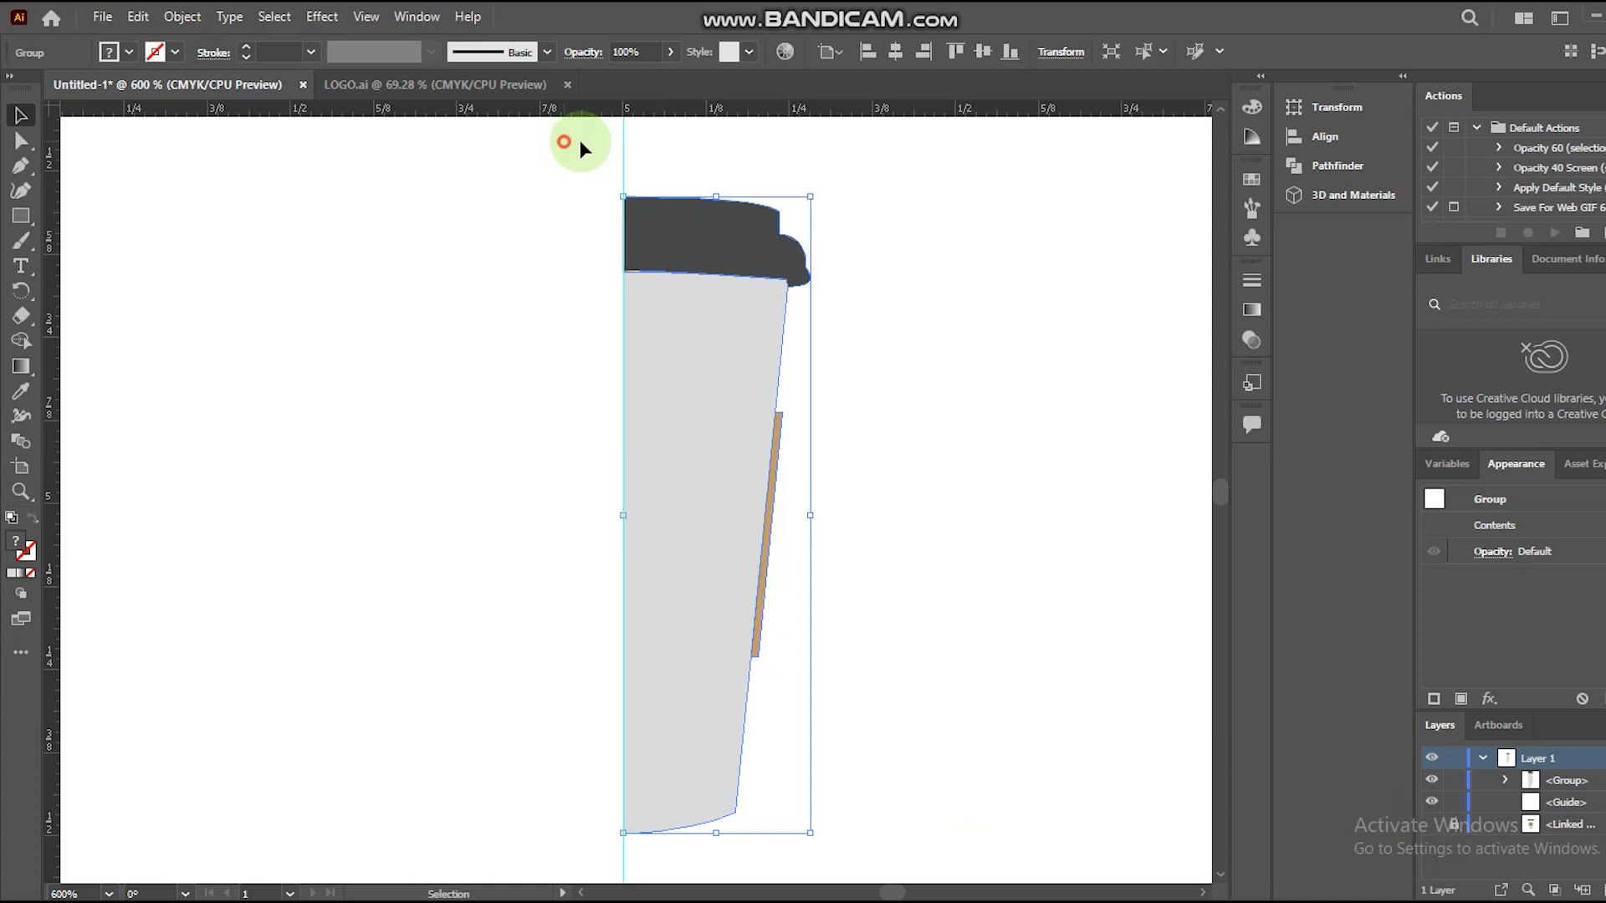
{"action": "left_click_drag", "start_coordinate": [565, 142], "coordinate": [757, 129]}
{"action": "key", "text": "Delete"}
- Apply the 3D Extrude & Bevel effect to the grouped cup profile
{"action": "left_click", "coordinate": [679, 256]}
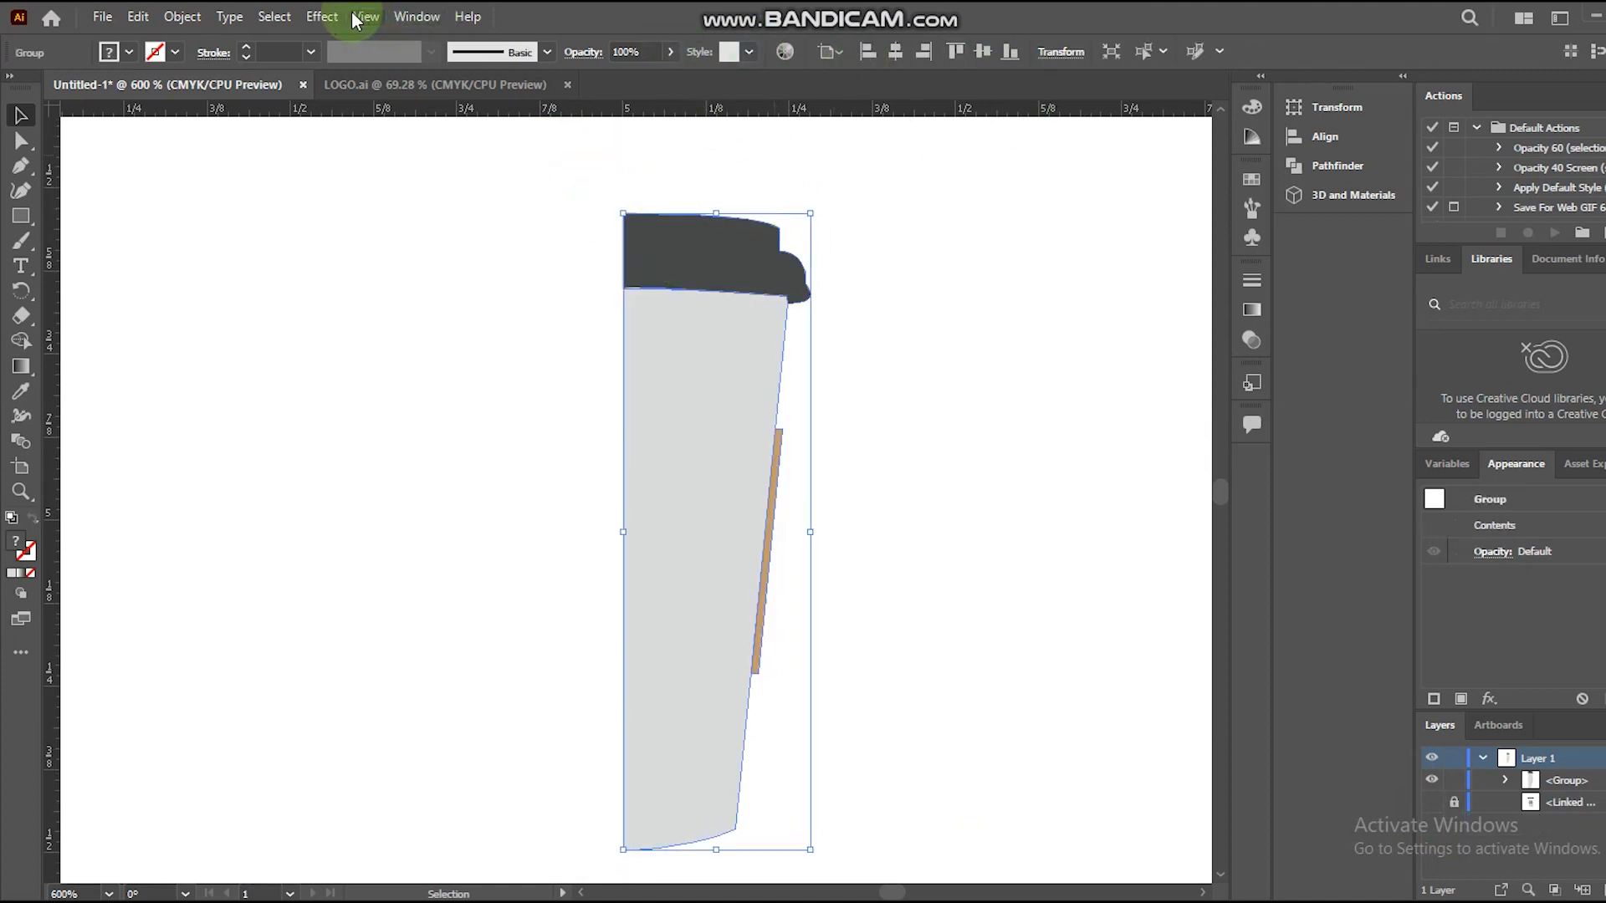
{"action": "left_click", "coordinate": [322, 17]}
{"action": "mouse_move", "coordinate": [414, 134]}
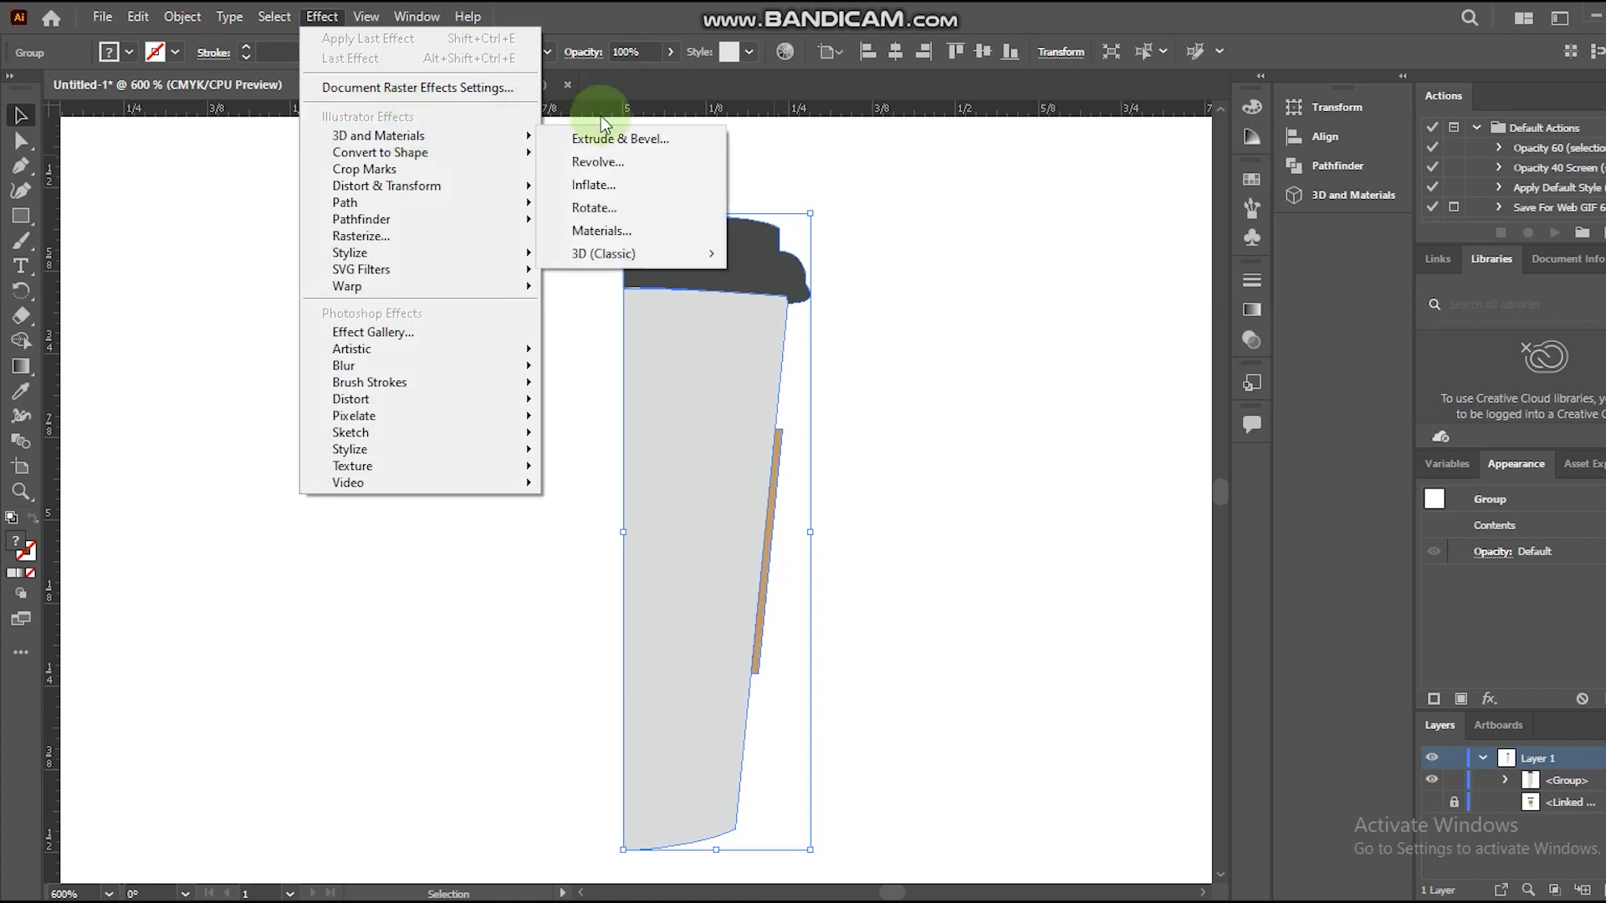
{"action": "left_click", "coordinate": [570, 139]}
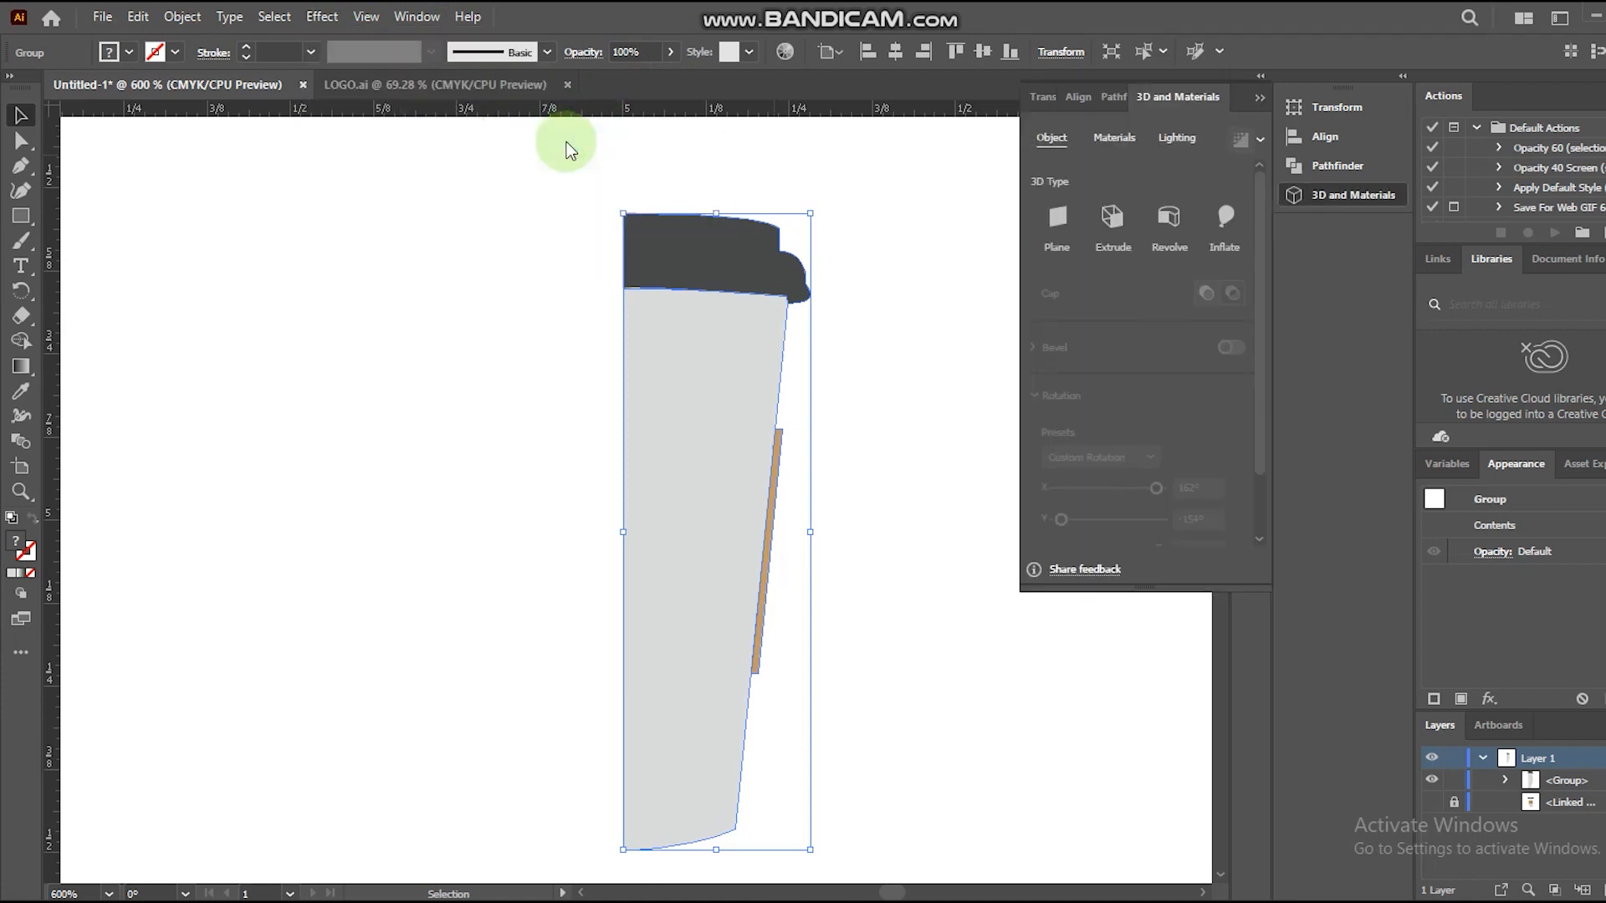
{"action": "left_click", "coordinate": [1112, 221]}
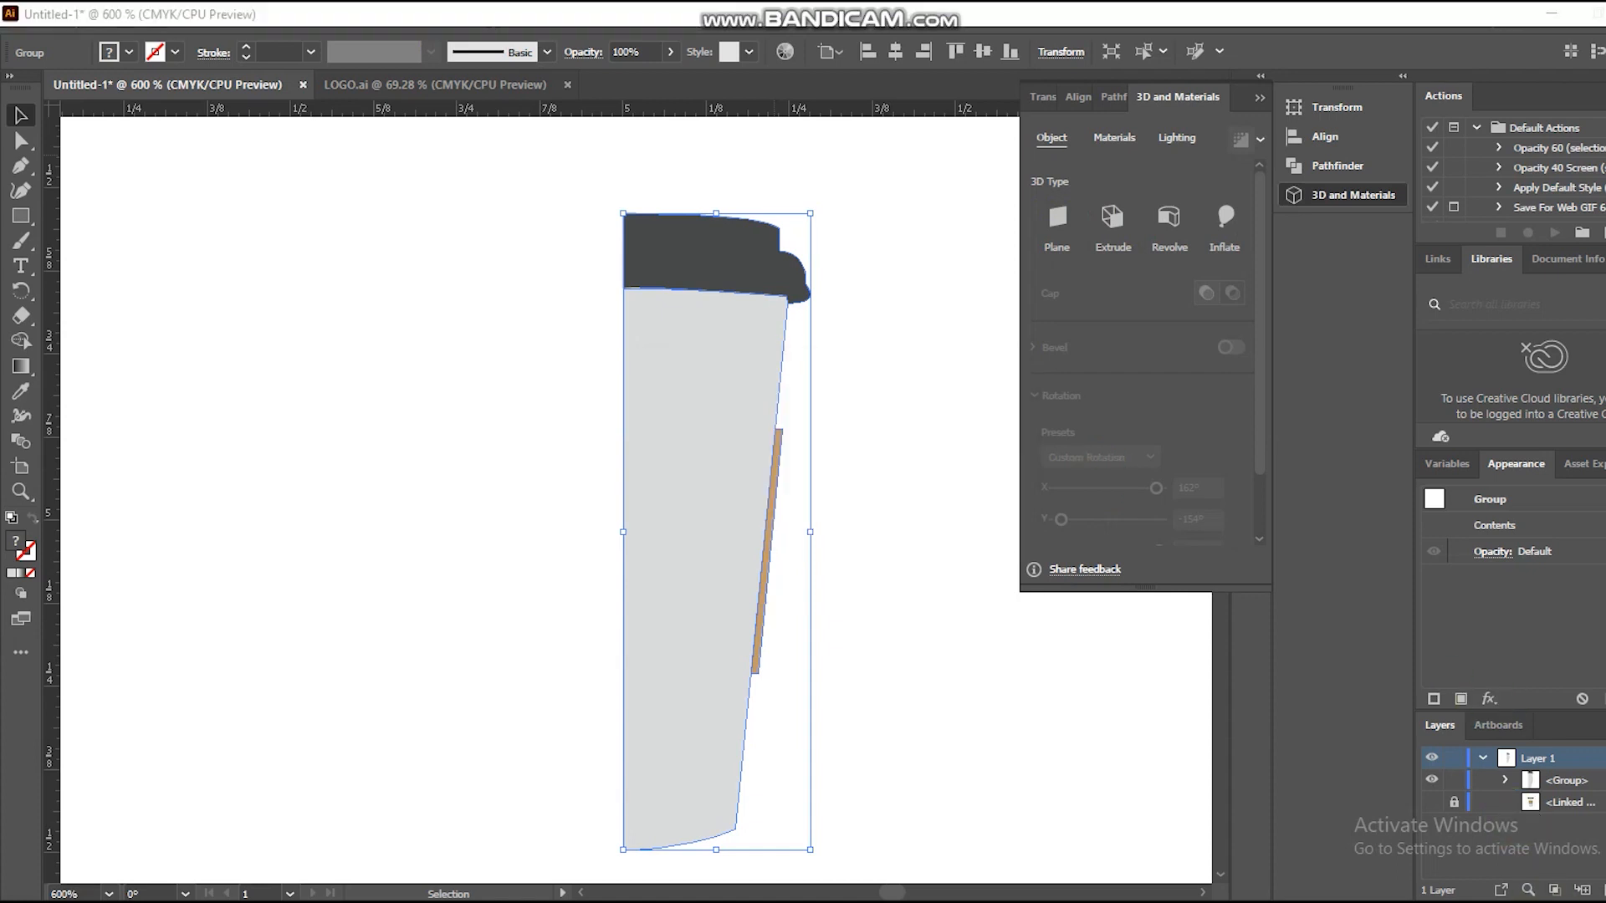
- Turn the grouped half-cup profile into a full round cup with the Revolve 3D type
{"action": "left_click", "coordinate": [1167, 217]}
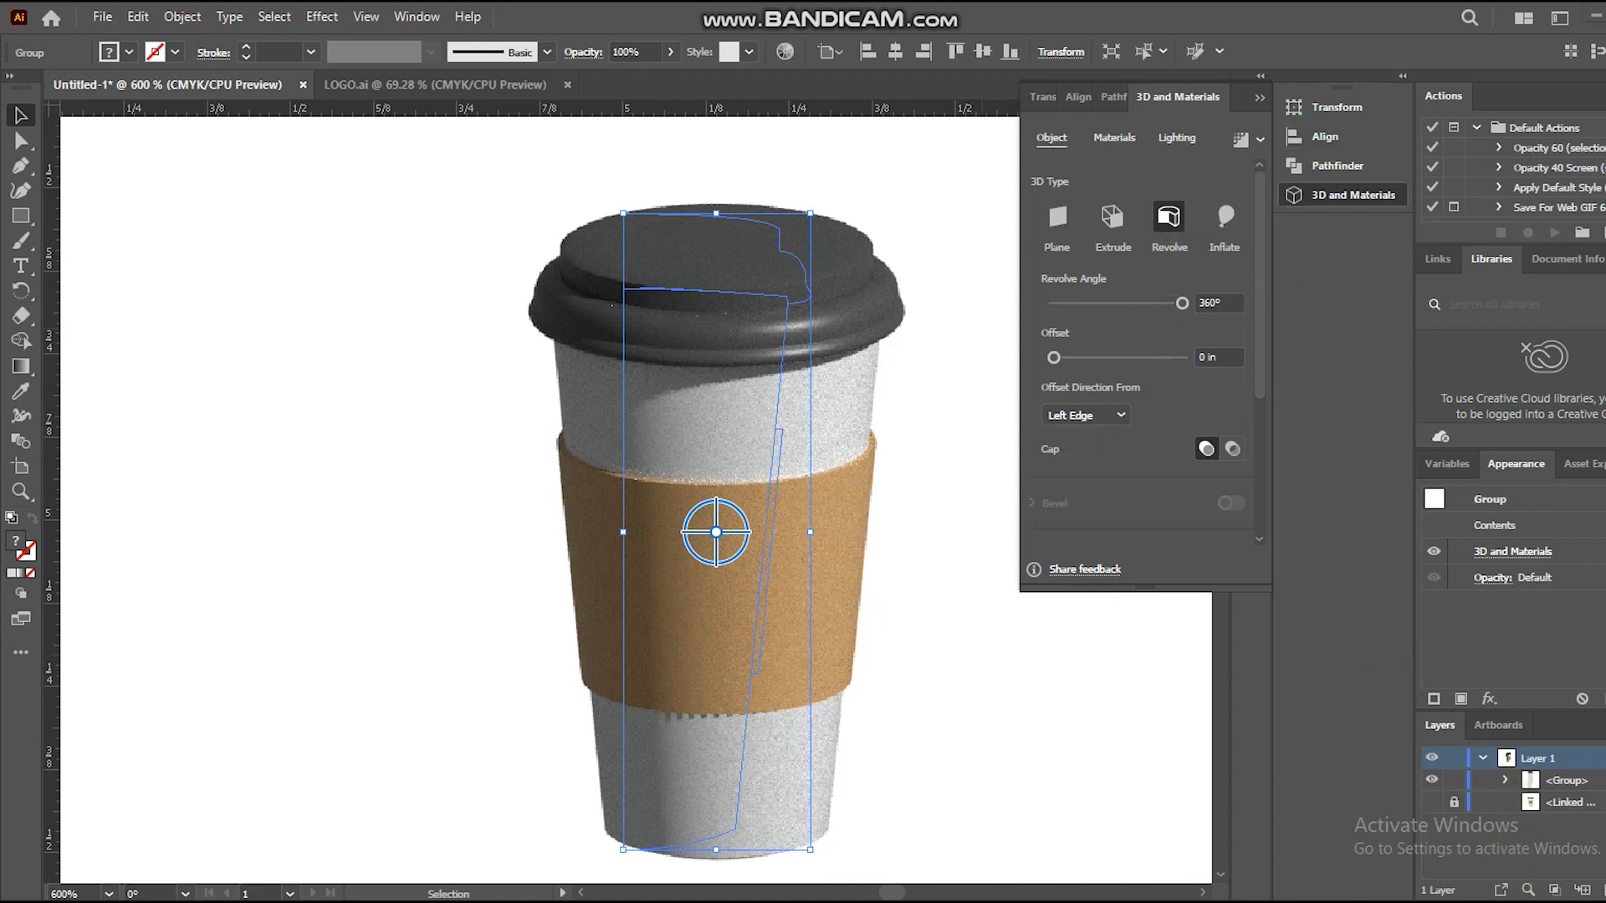
{"action": "left_click", "coordinate": [1118, 139]}
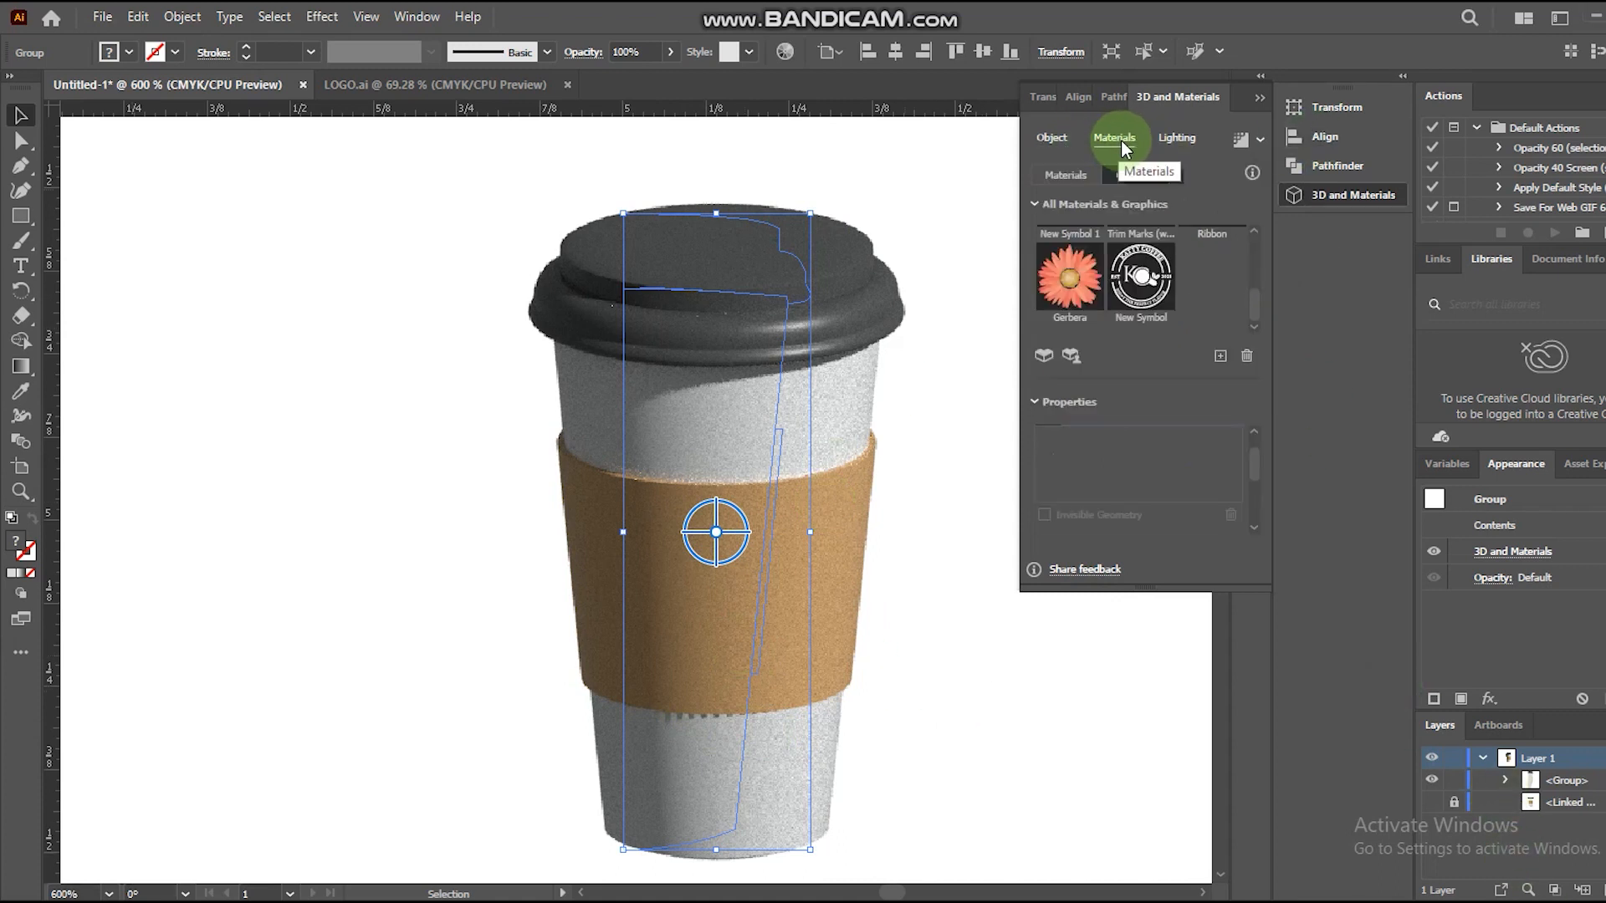
{"action": "left_click", "coordinate": [1187, 135]}
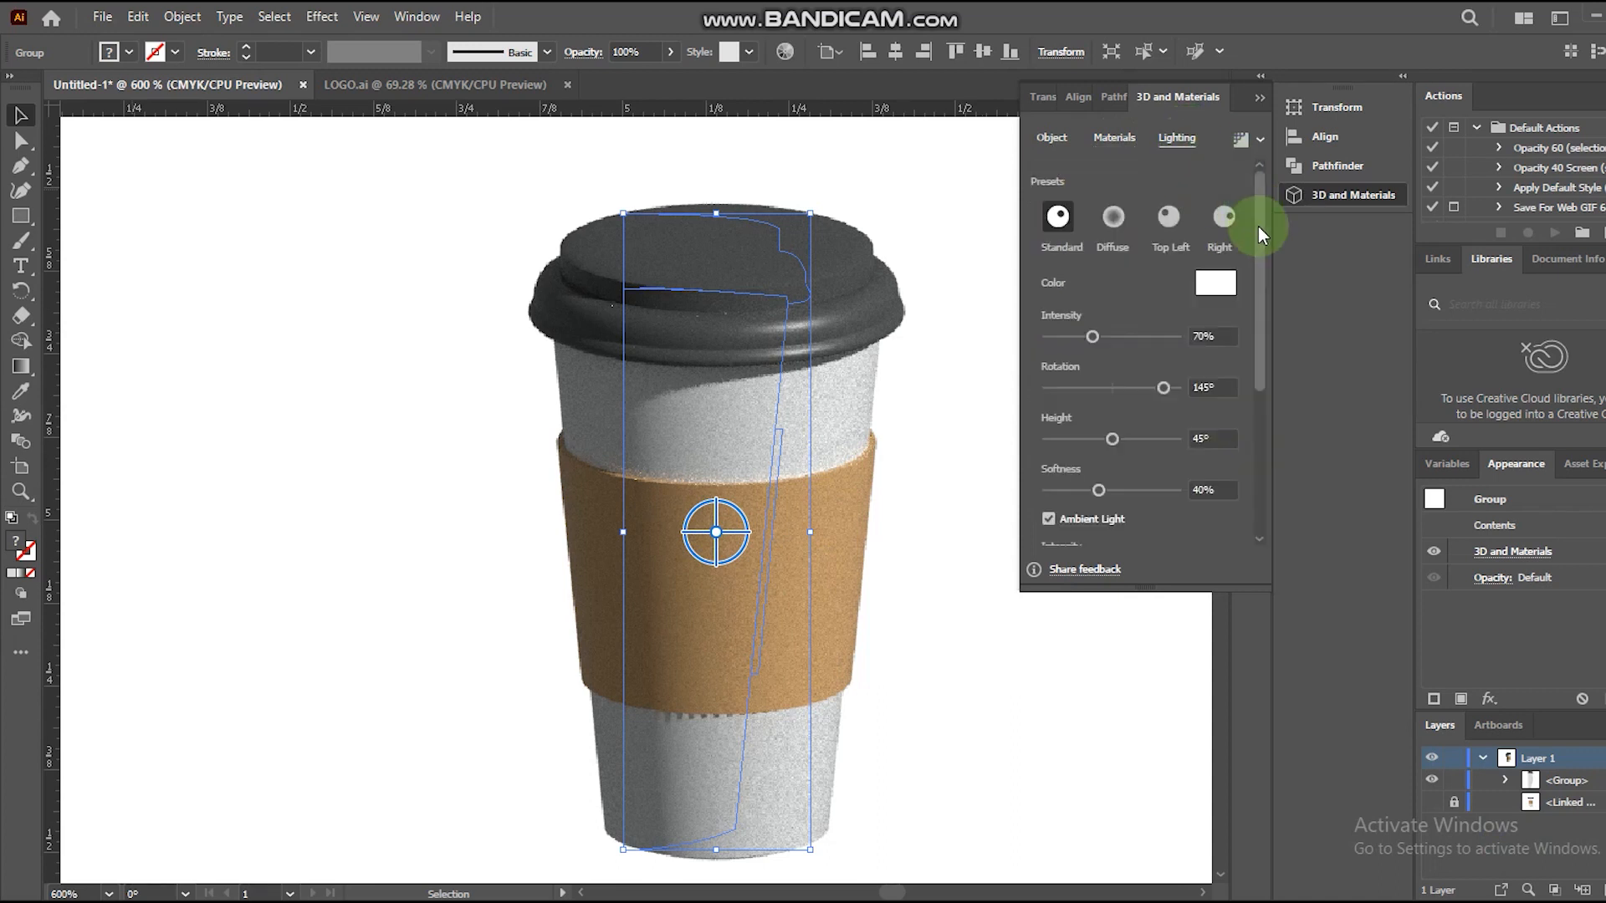
- Apply the round coffee logo symbol to the cup as a graphic, shrink it and centre it on the brown sleeve
{"action": "left_click", "coordinate": [1116, 139]}
{"action": "left_click", "coordinate": [1141, 285]}
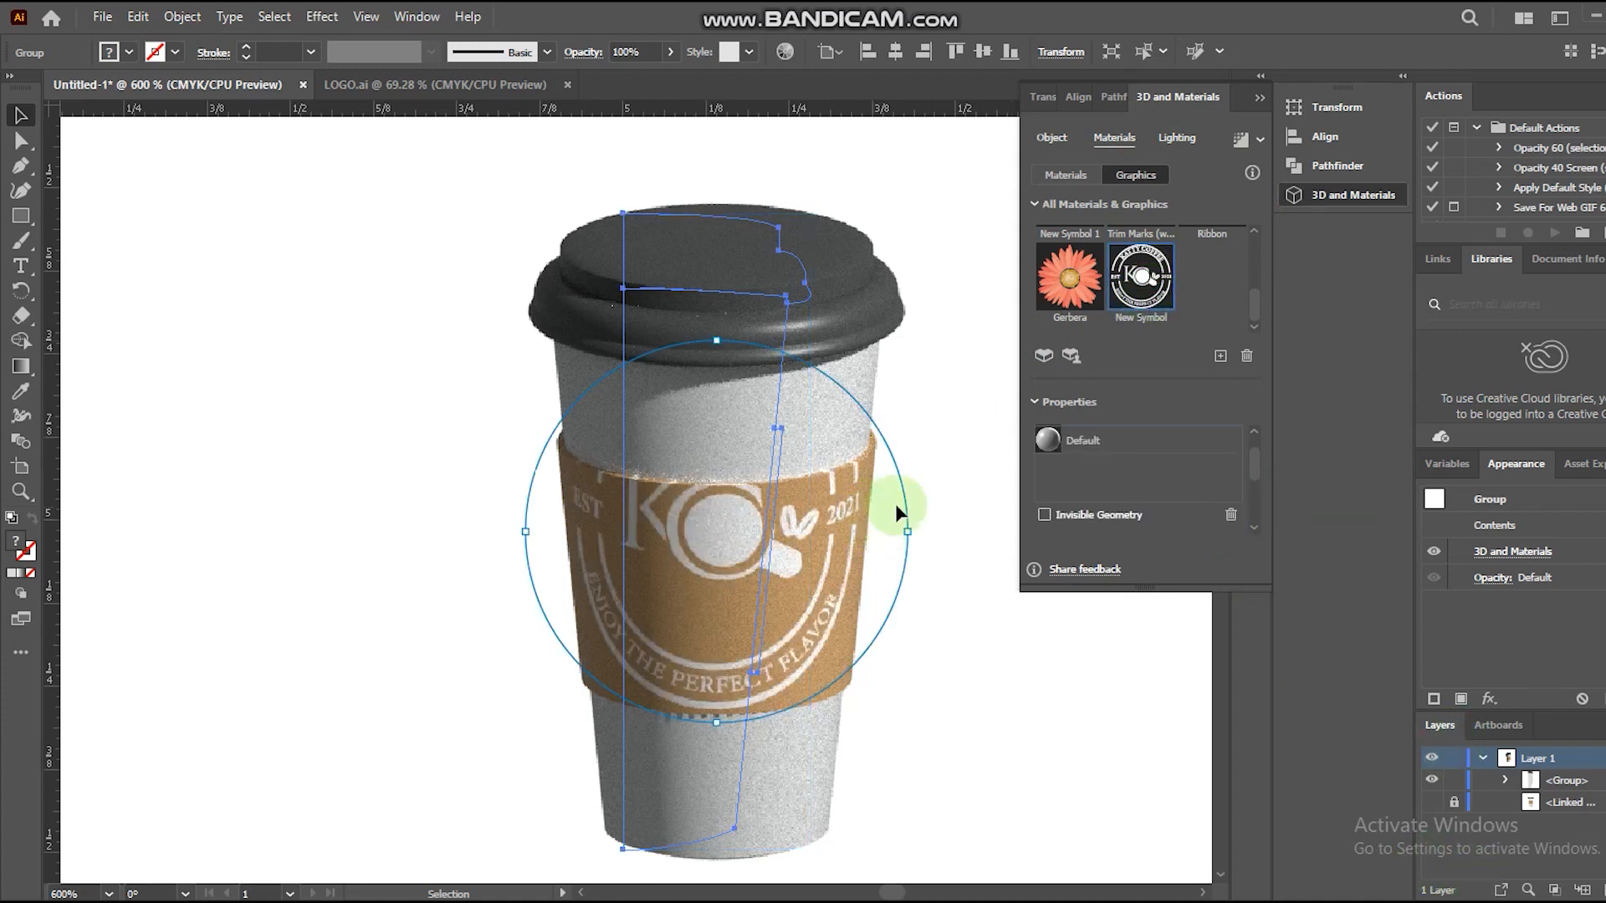
{"action": "left_click_drag", "start_coordinate": [908, 530], "coordinate": [815, 531]}
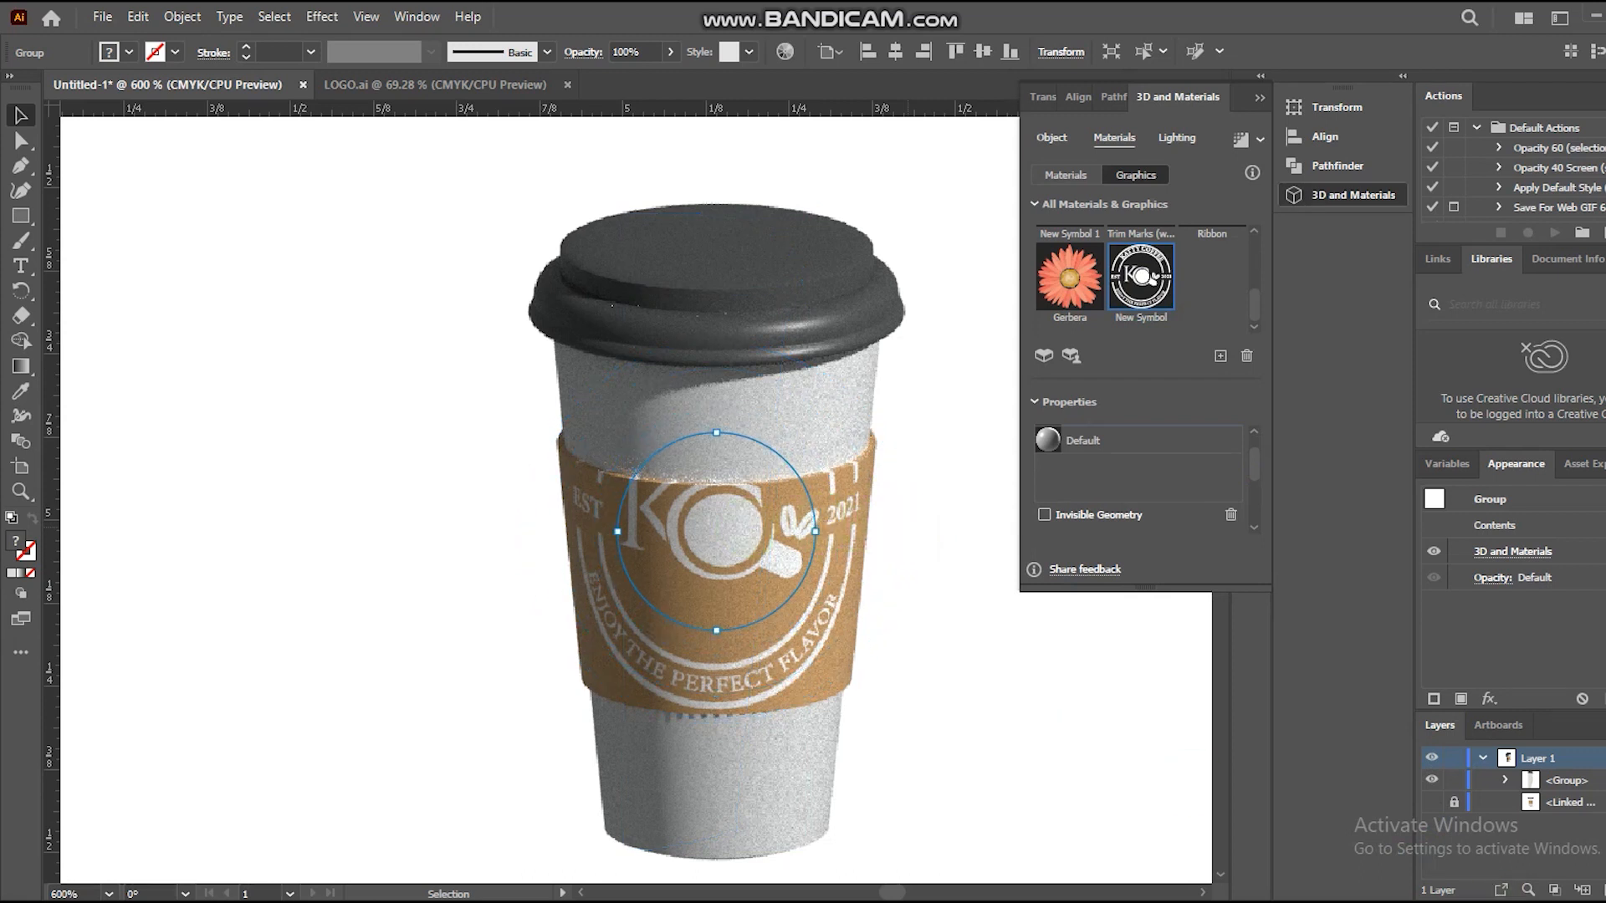
{"action": "left_click_drag", "start_coordinate": [720, 540], "coordinate": [719, 595]}
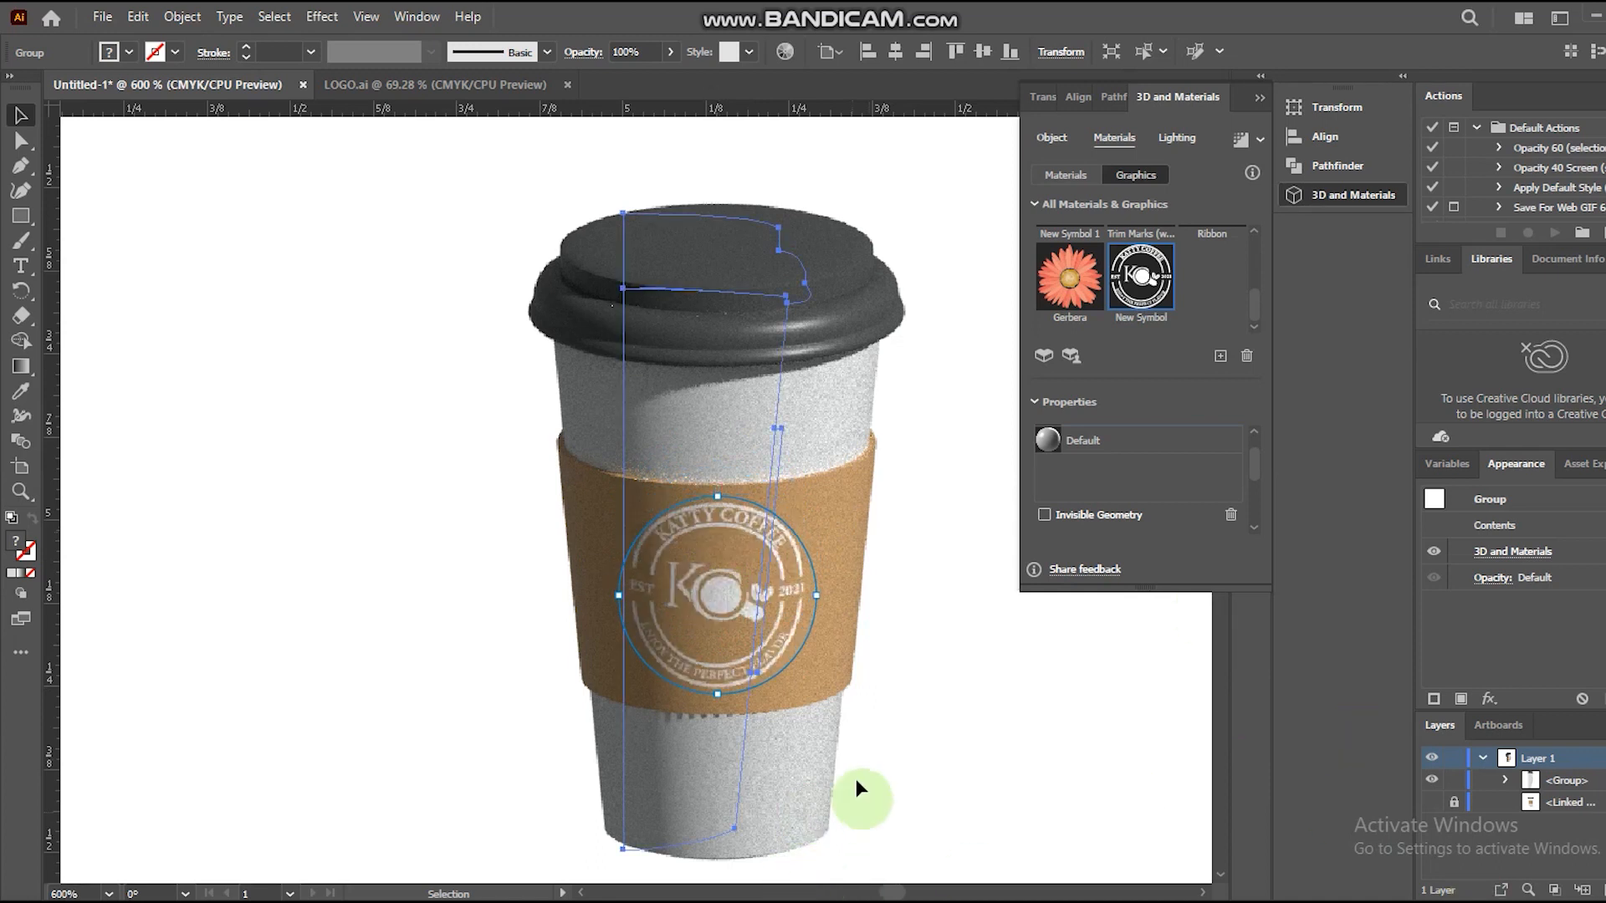
- Set the main light's intensity on the cup to 100%
{"action": "left_click", "coordinate": [1188, 141]}
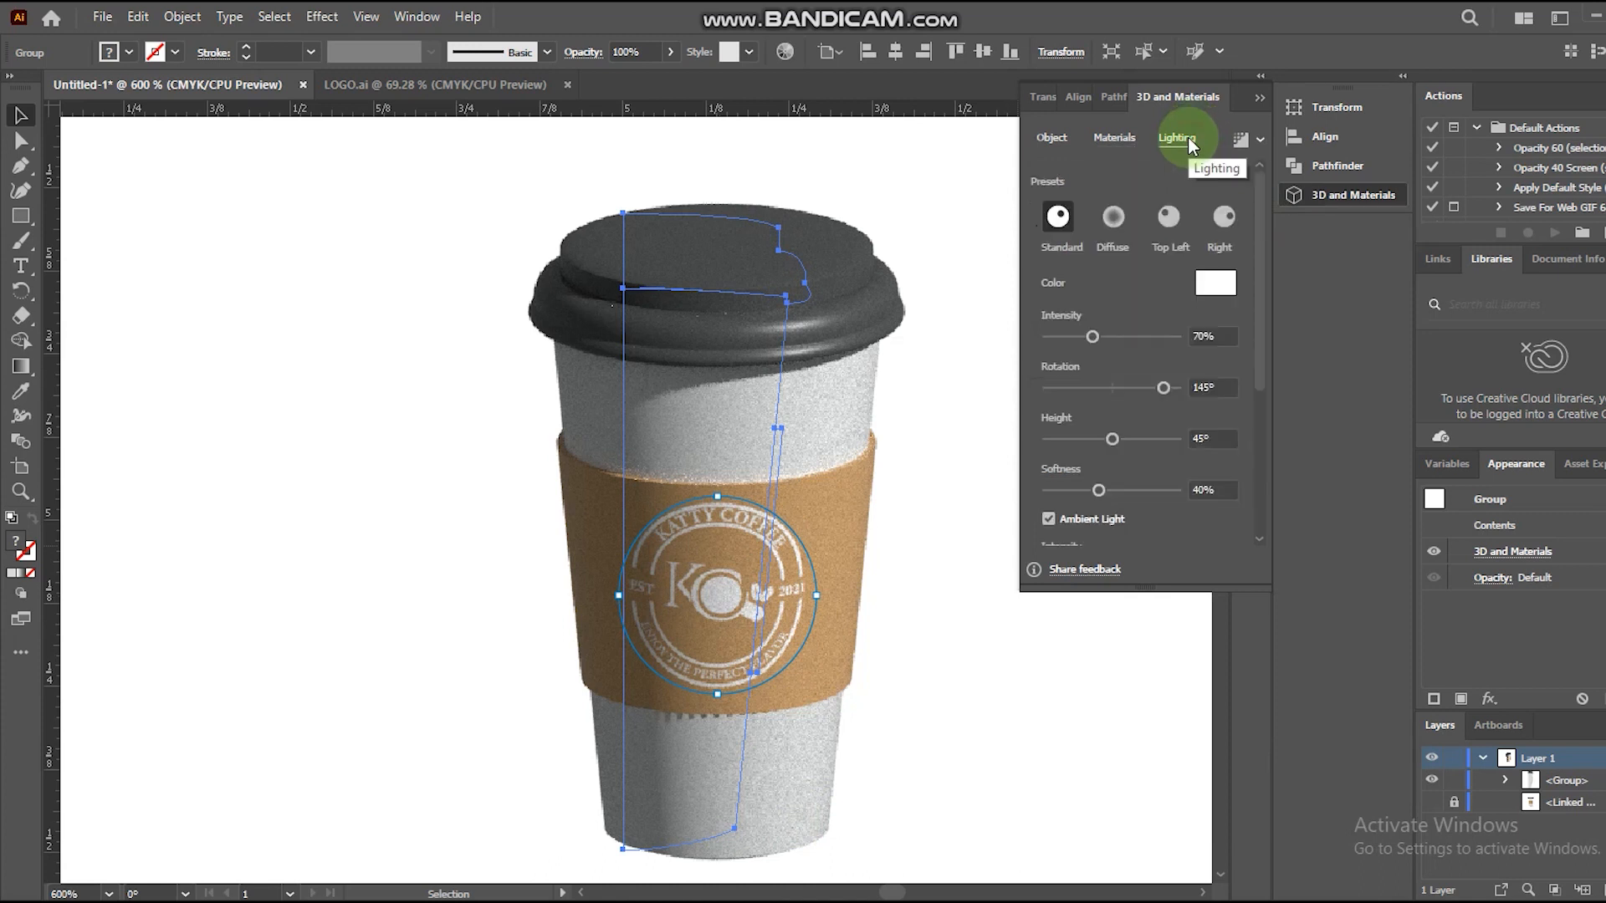
{"action": "left_click_drag", "start_coordinate": [1259, 344], "coordinate": [1263, 377]}
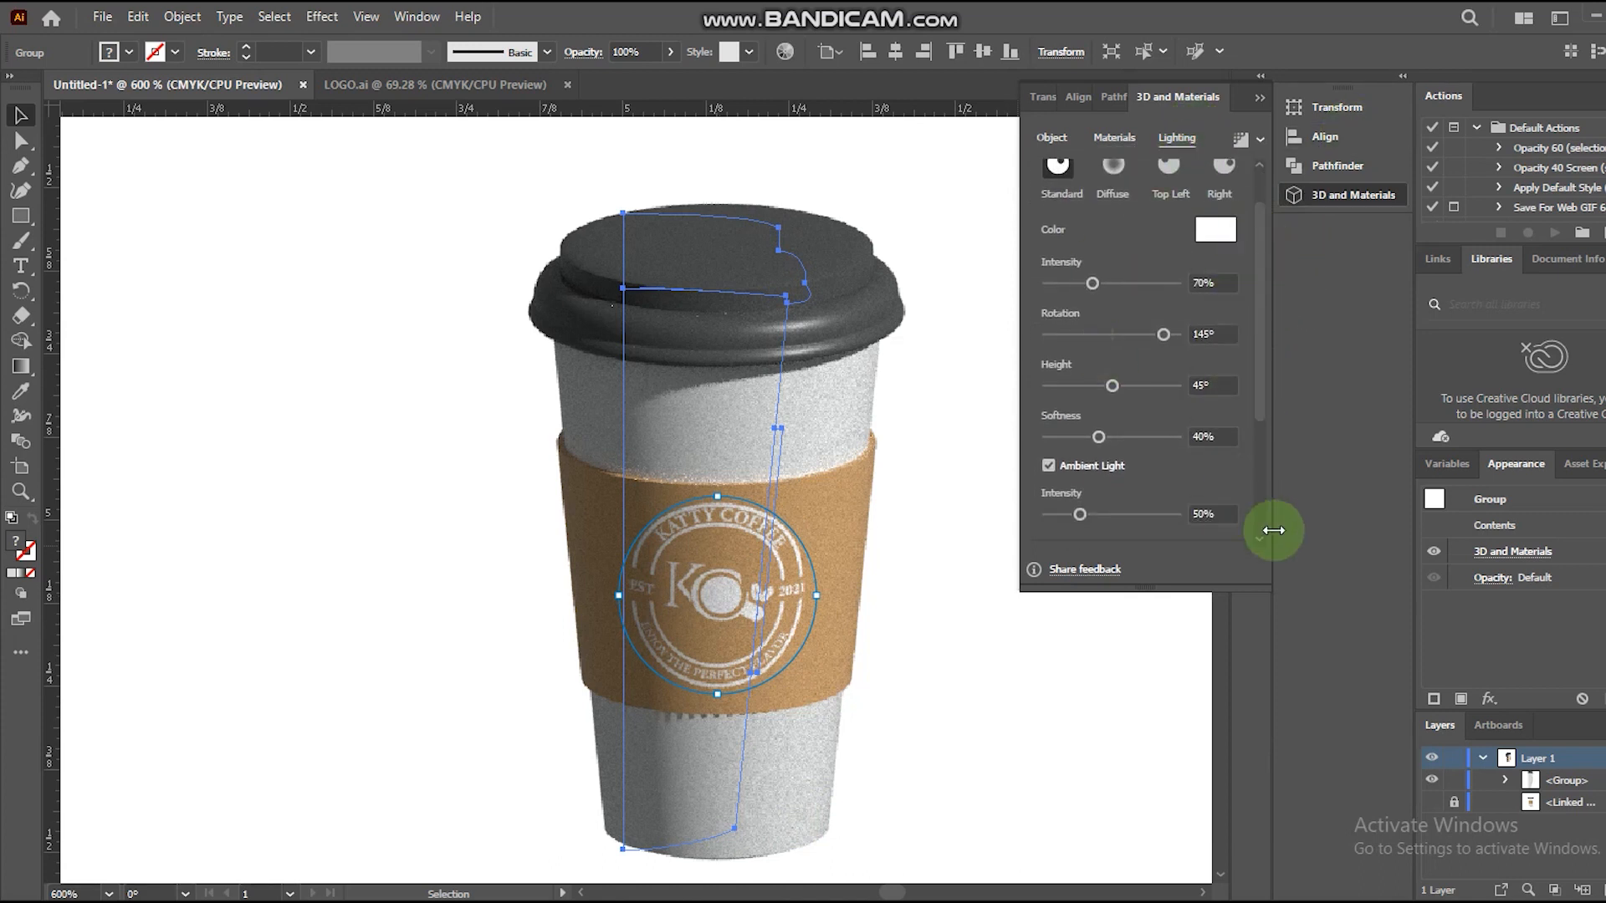
{"action": "left_click", "coordinate": [1218, 279]}
{"action": "type", "text": "1"}
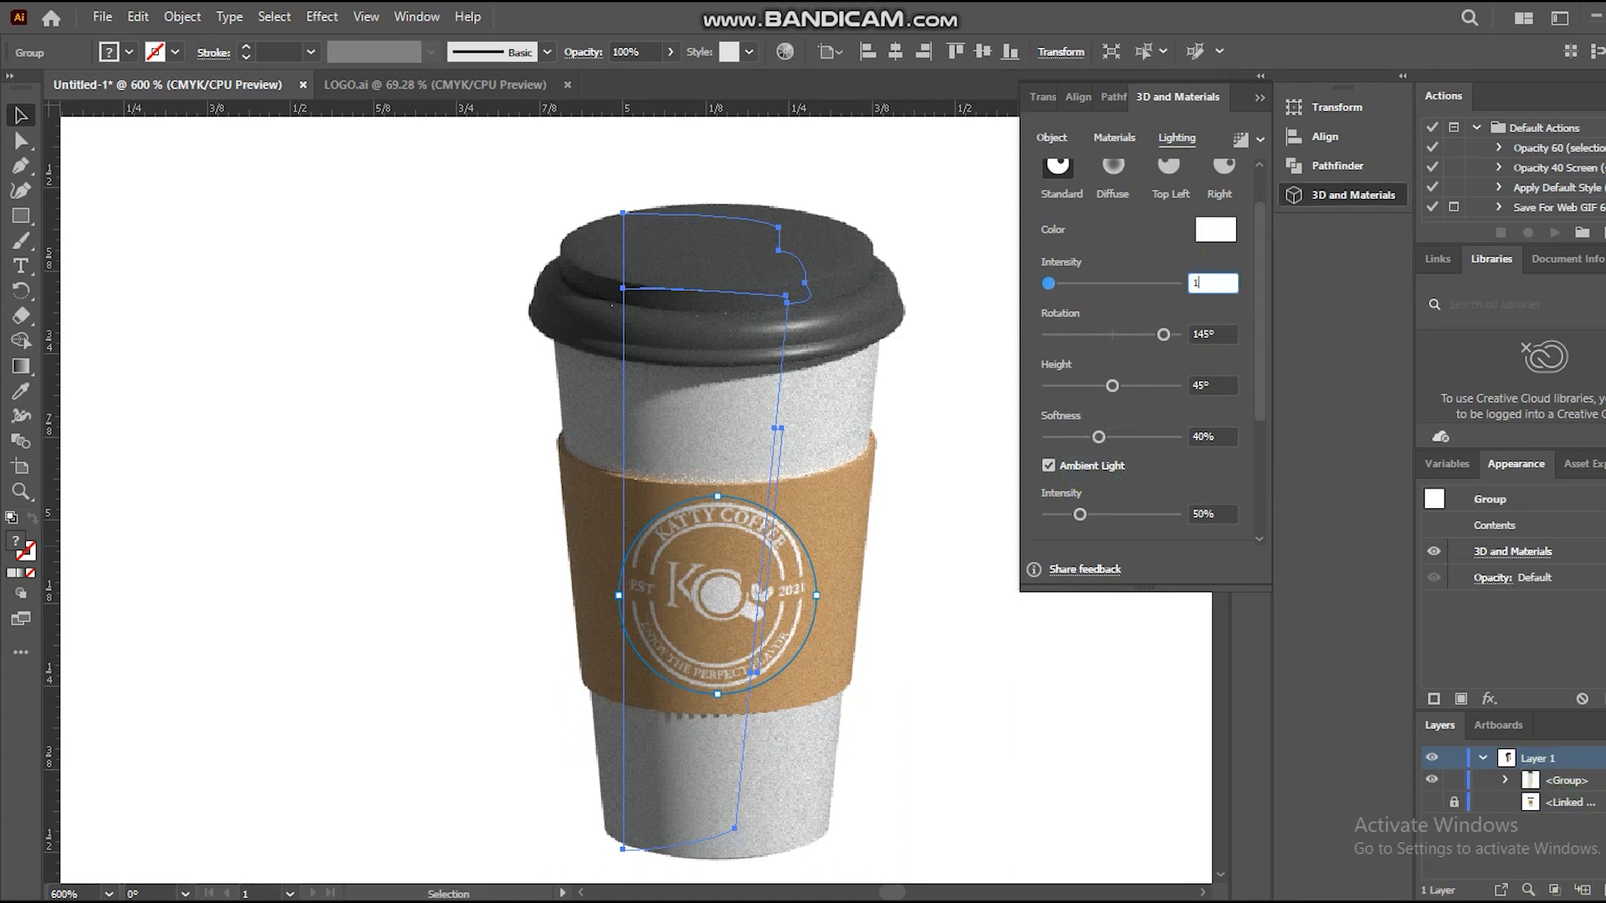
{"action": "type", "text": "00"}
{"action": "key", "text": "Return"}
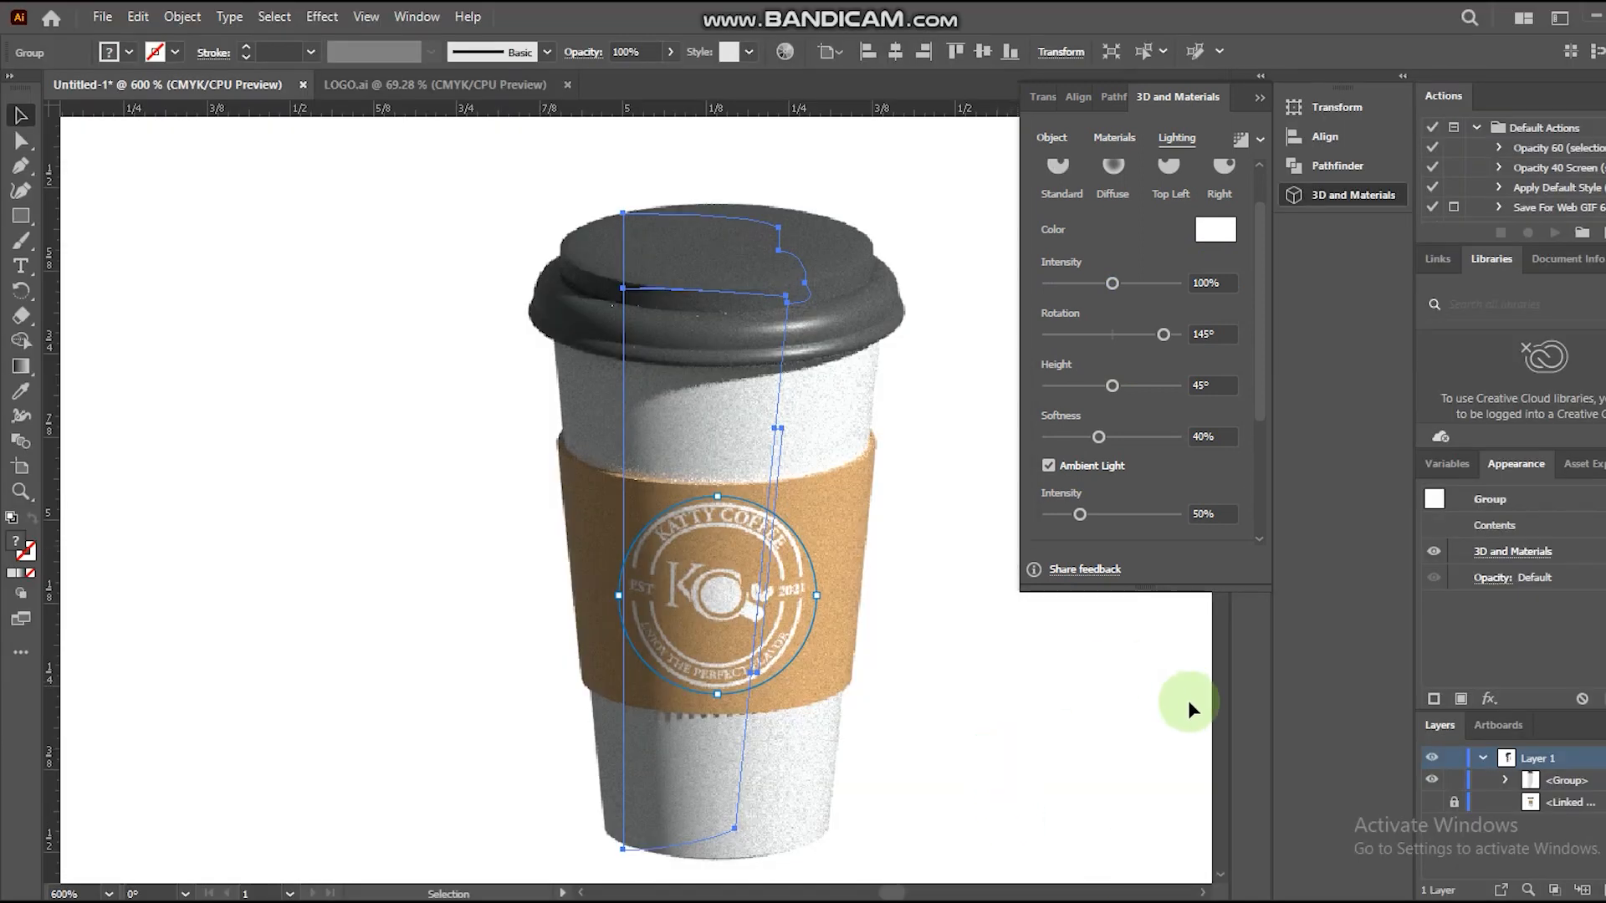
- Set the main light's rotation to -8°
{"action": "left_click", "coordinate": [1213, 334]}
{"action": "type", "text": "-8"}
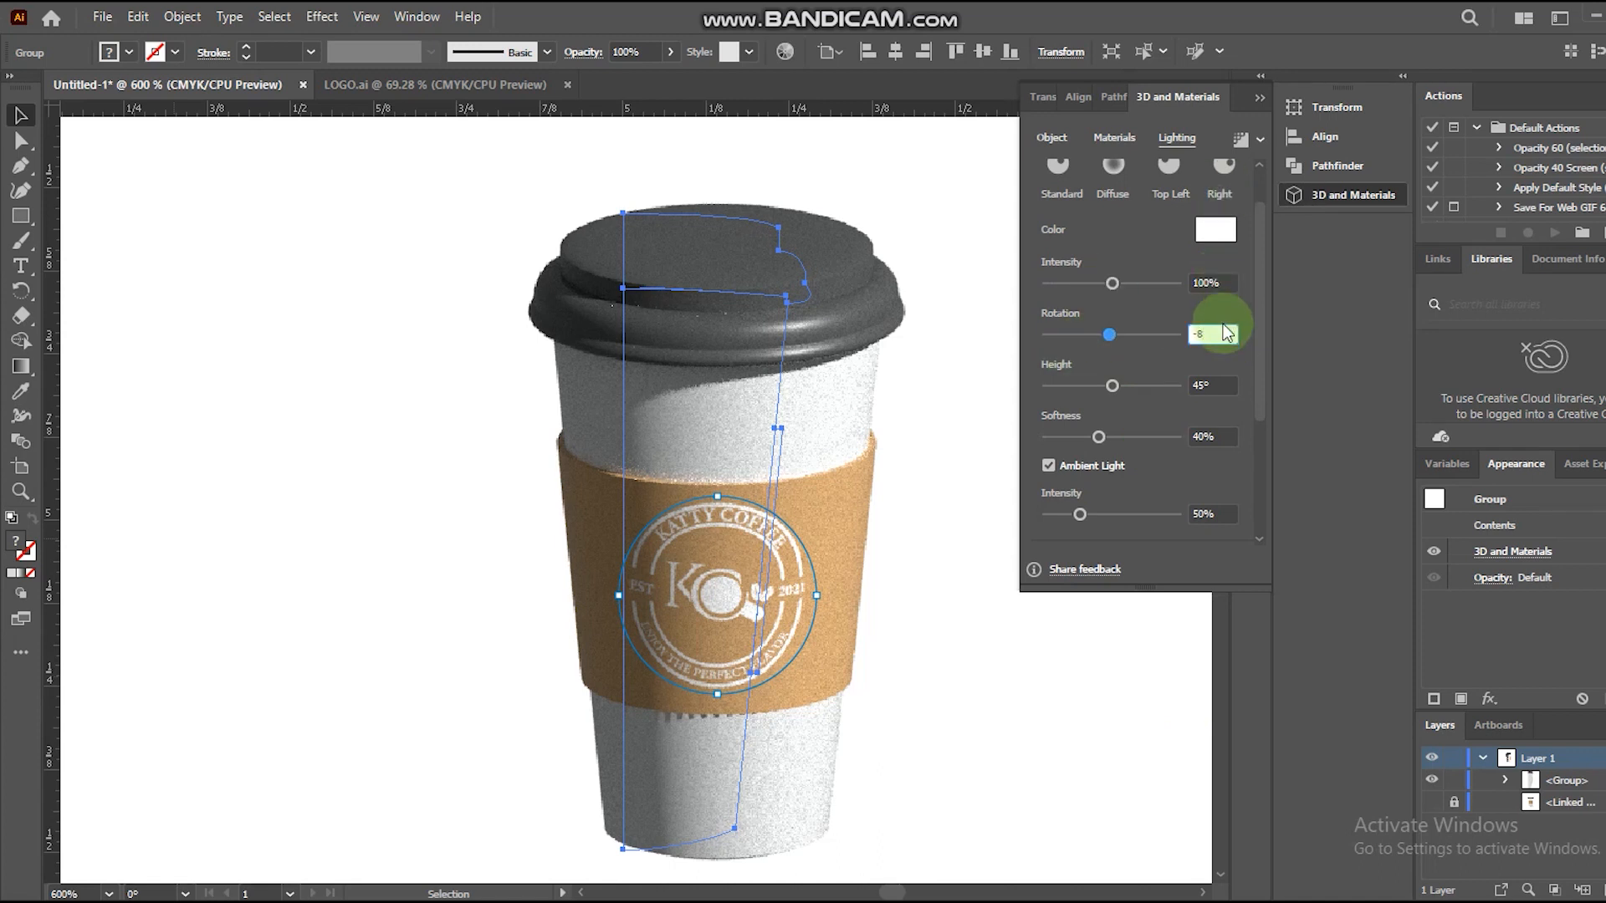
{"action": "left_click_drag", "start_coordinate": [1214, 333], "coordinate": [1176, 336]}
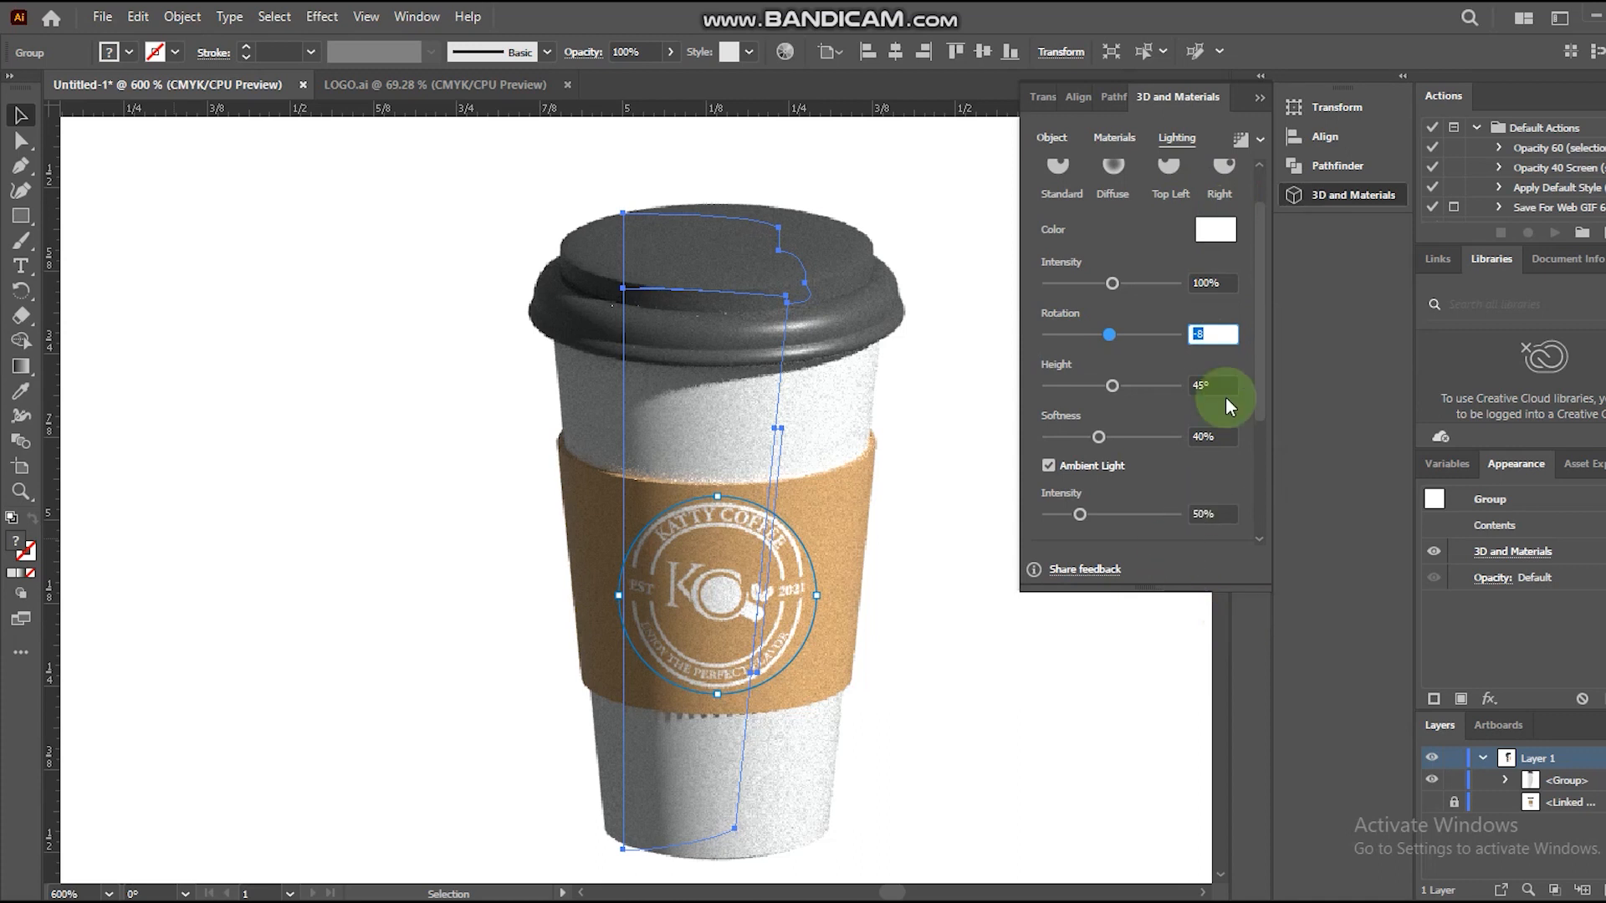
{"action": "key", "text": "Return"}
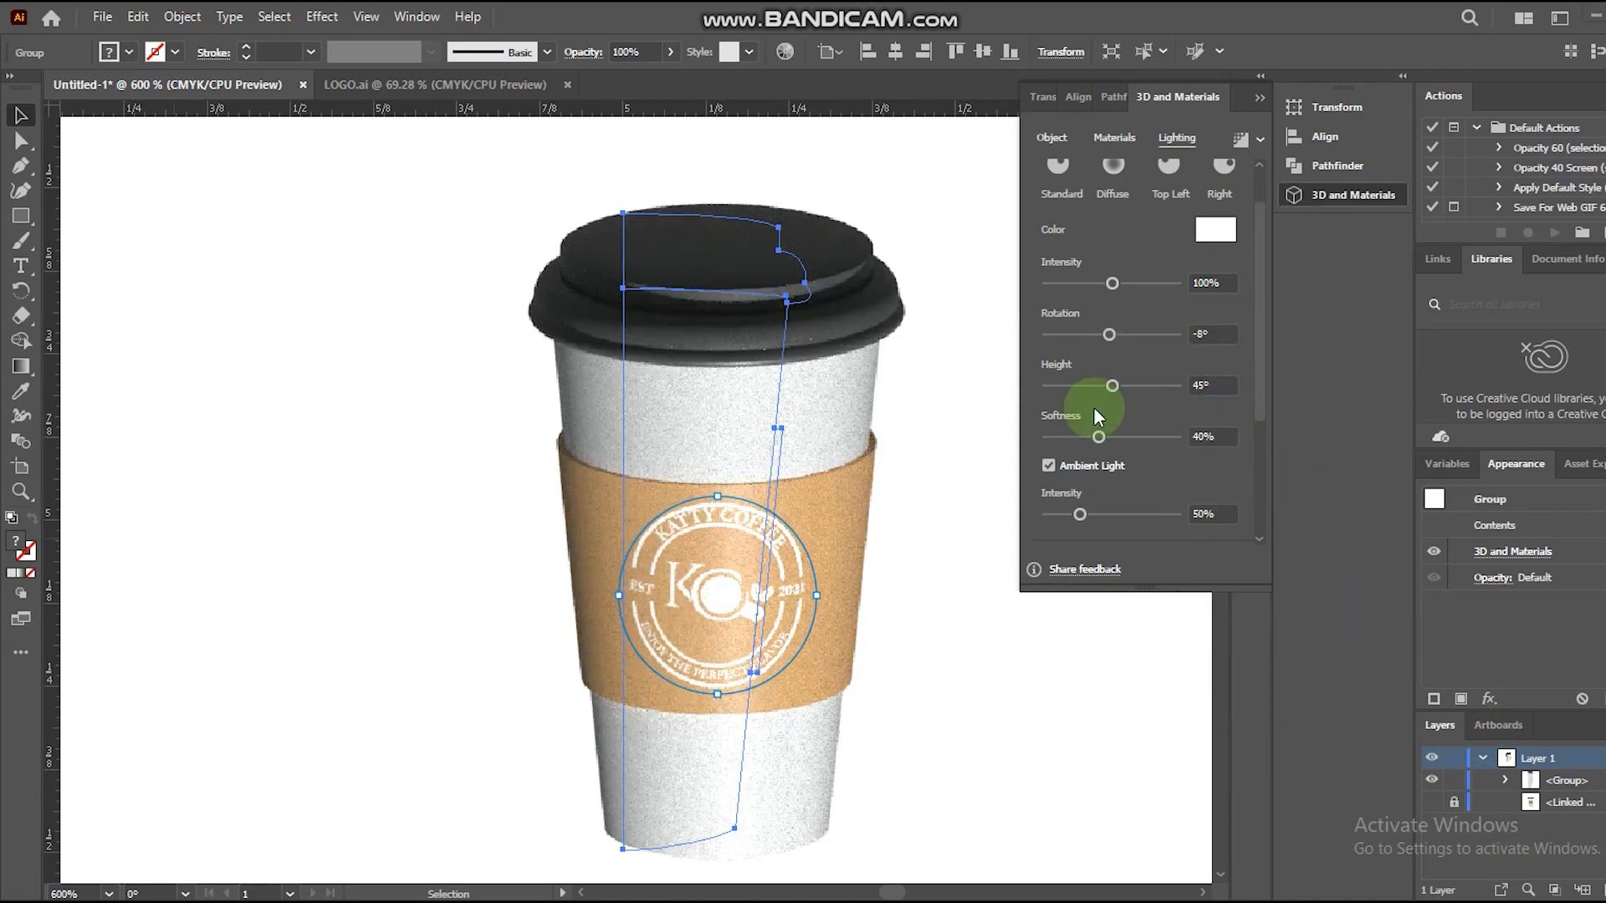
- Set the light's softness to 75%
{"action": "left_click", "coordinate": [1216, 382]}
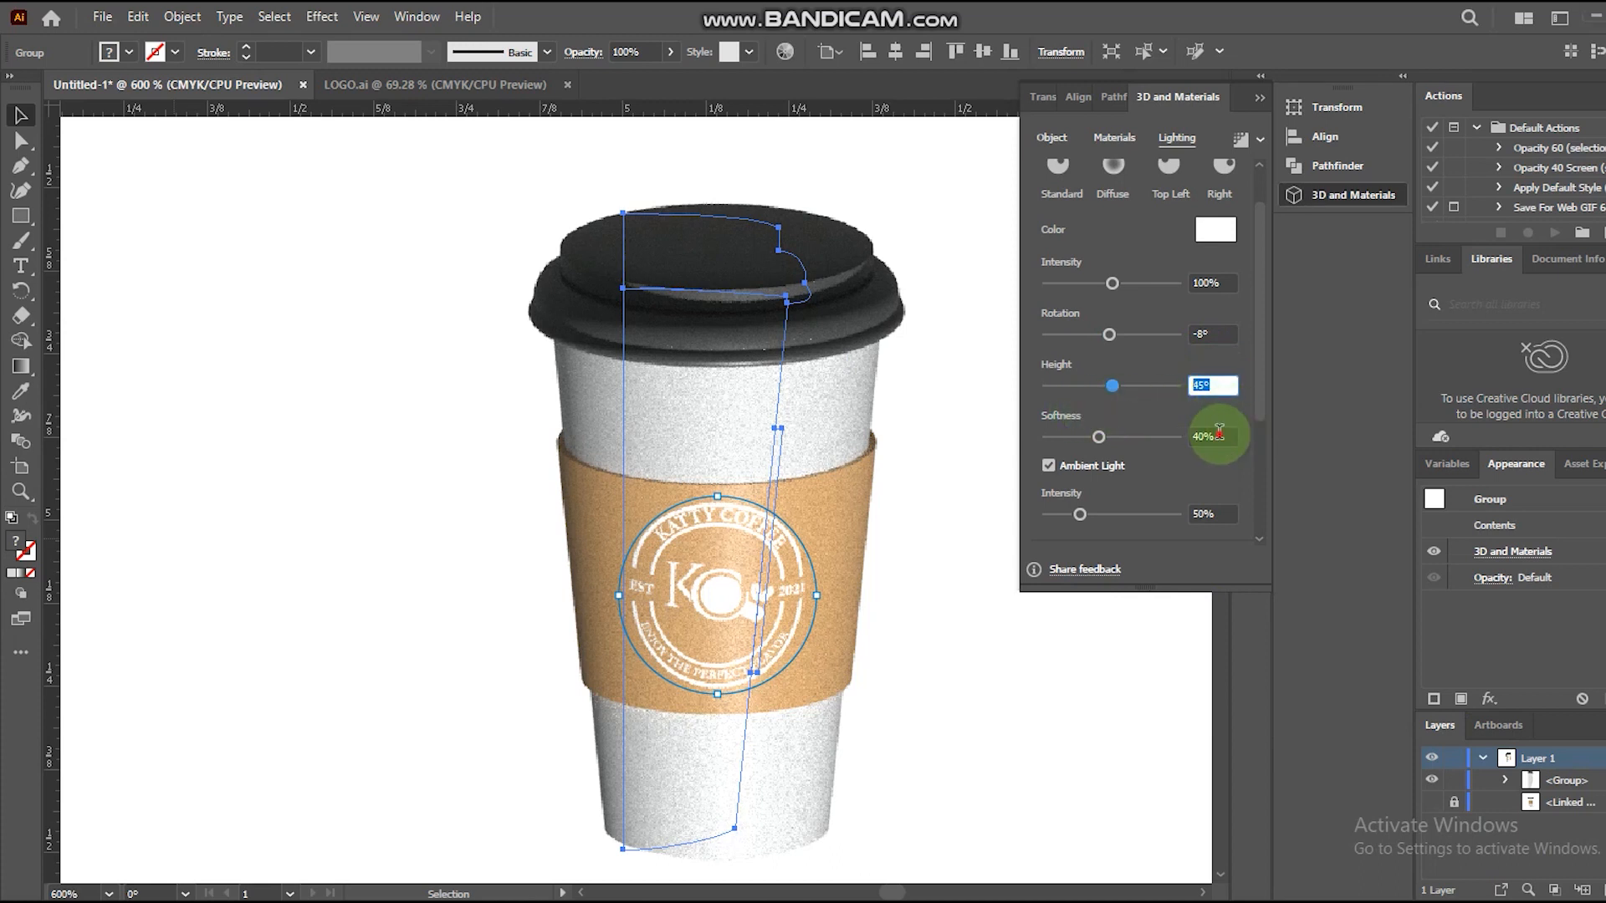
{"action": "left_click", "coordinate": [1219, 432]}
{"action": "type", "text": "75"}
{"action": "key", "text": "Return"}
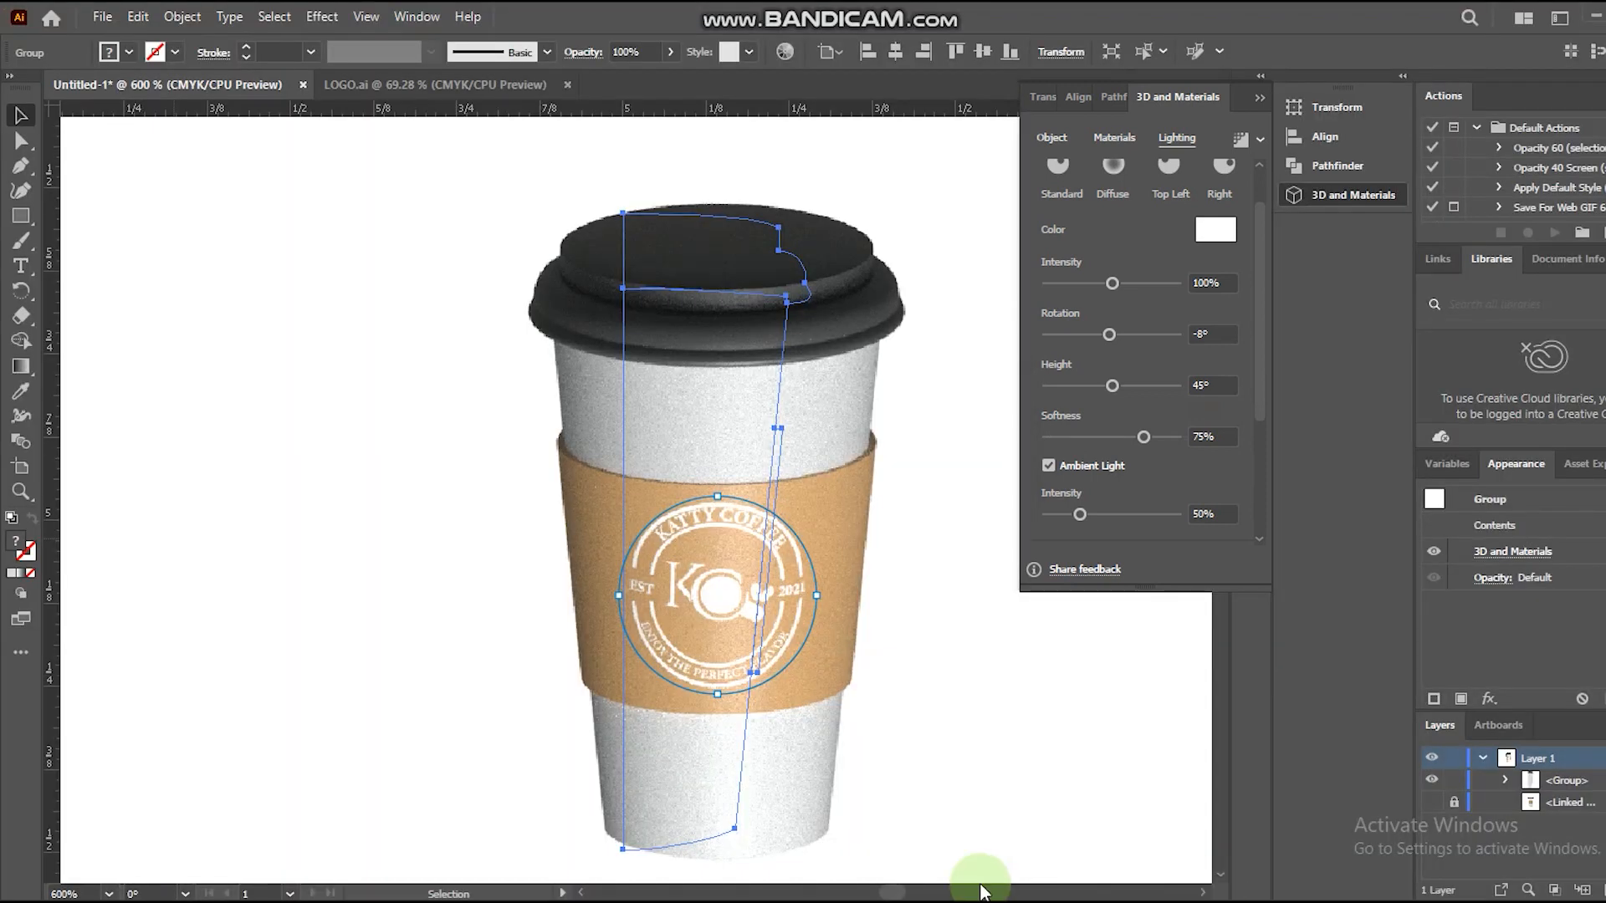
- Set the ambient light intensity to 100% and undo the last change to the main light's intensity
{"action": "left_click", "coordinate": [1212, 512]}
{"action": "type", "text": "100"}
{"action": "key", "text": "Return"}
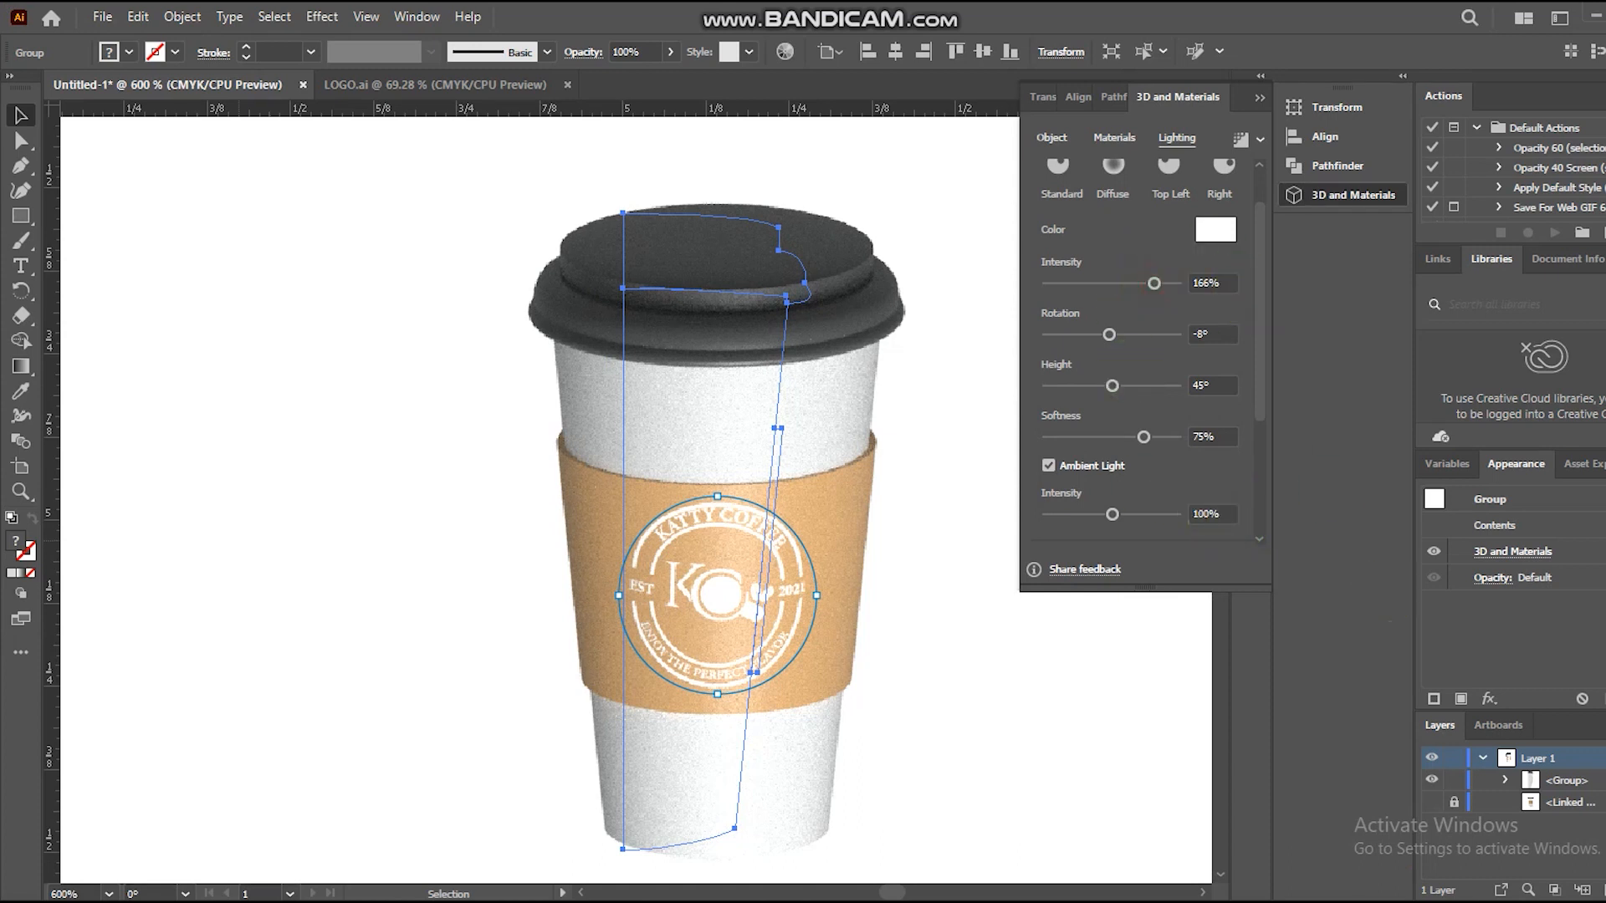
{"action": "key", "text": "ctrl+z"}
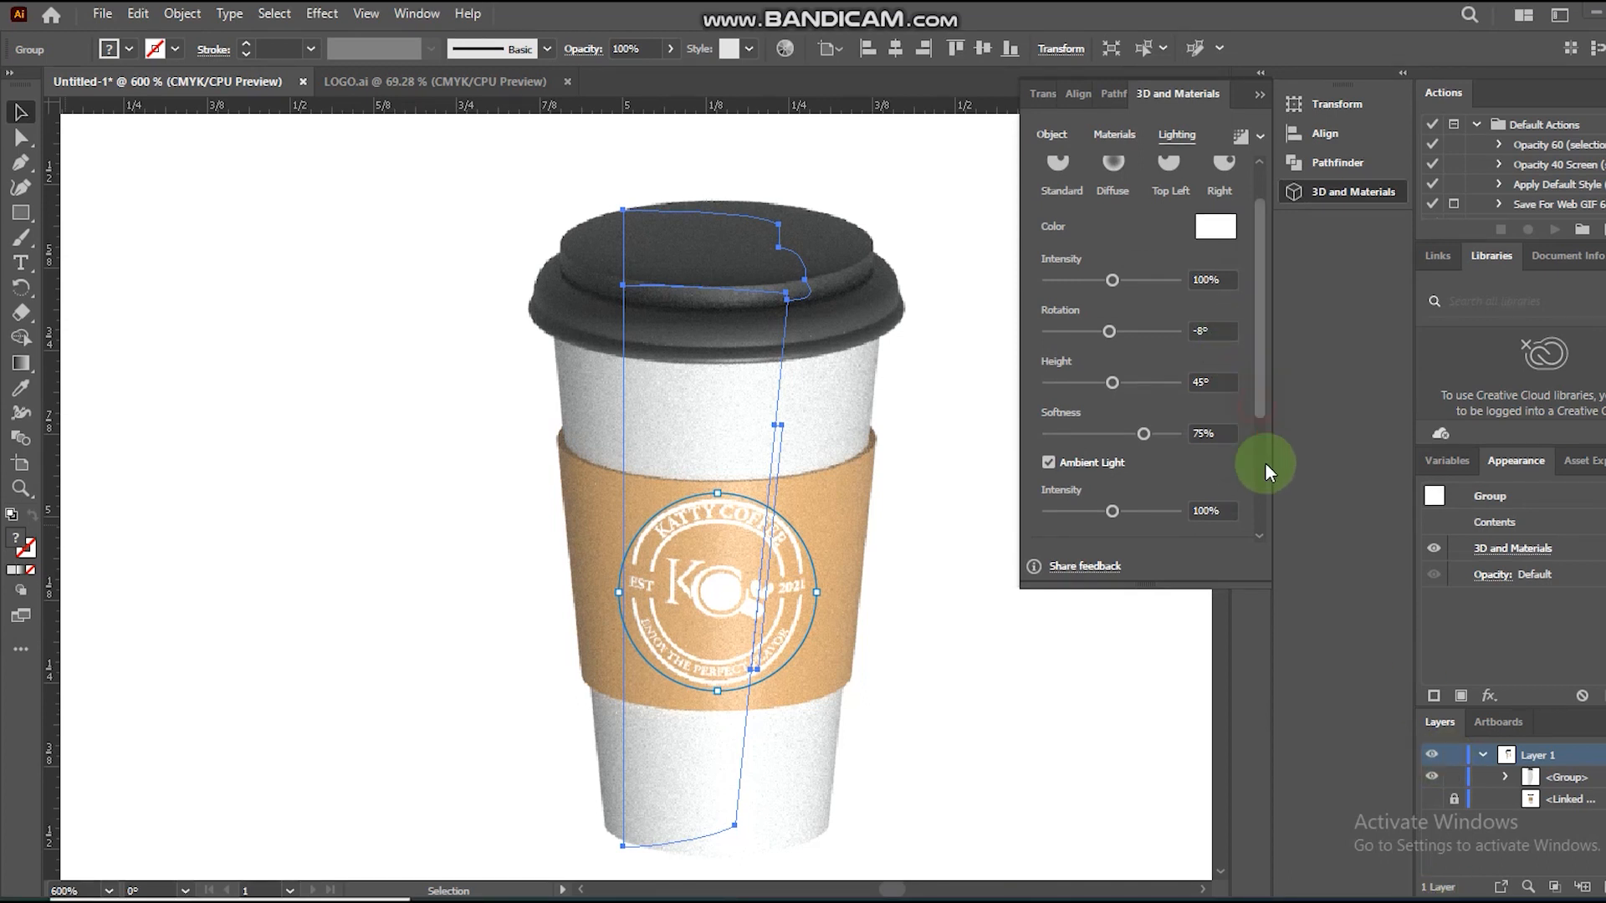
- Turn on the cup's shadow, position it below the object and set the shadow bounds to 400%
{"action": "scroll", "coordinate": [1265, 462], "scroll_direction": "down", "scroll_amount": 3}
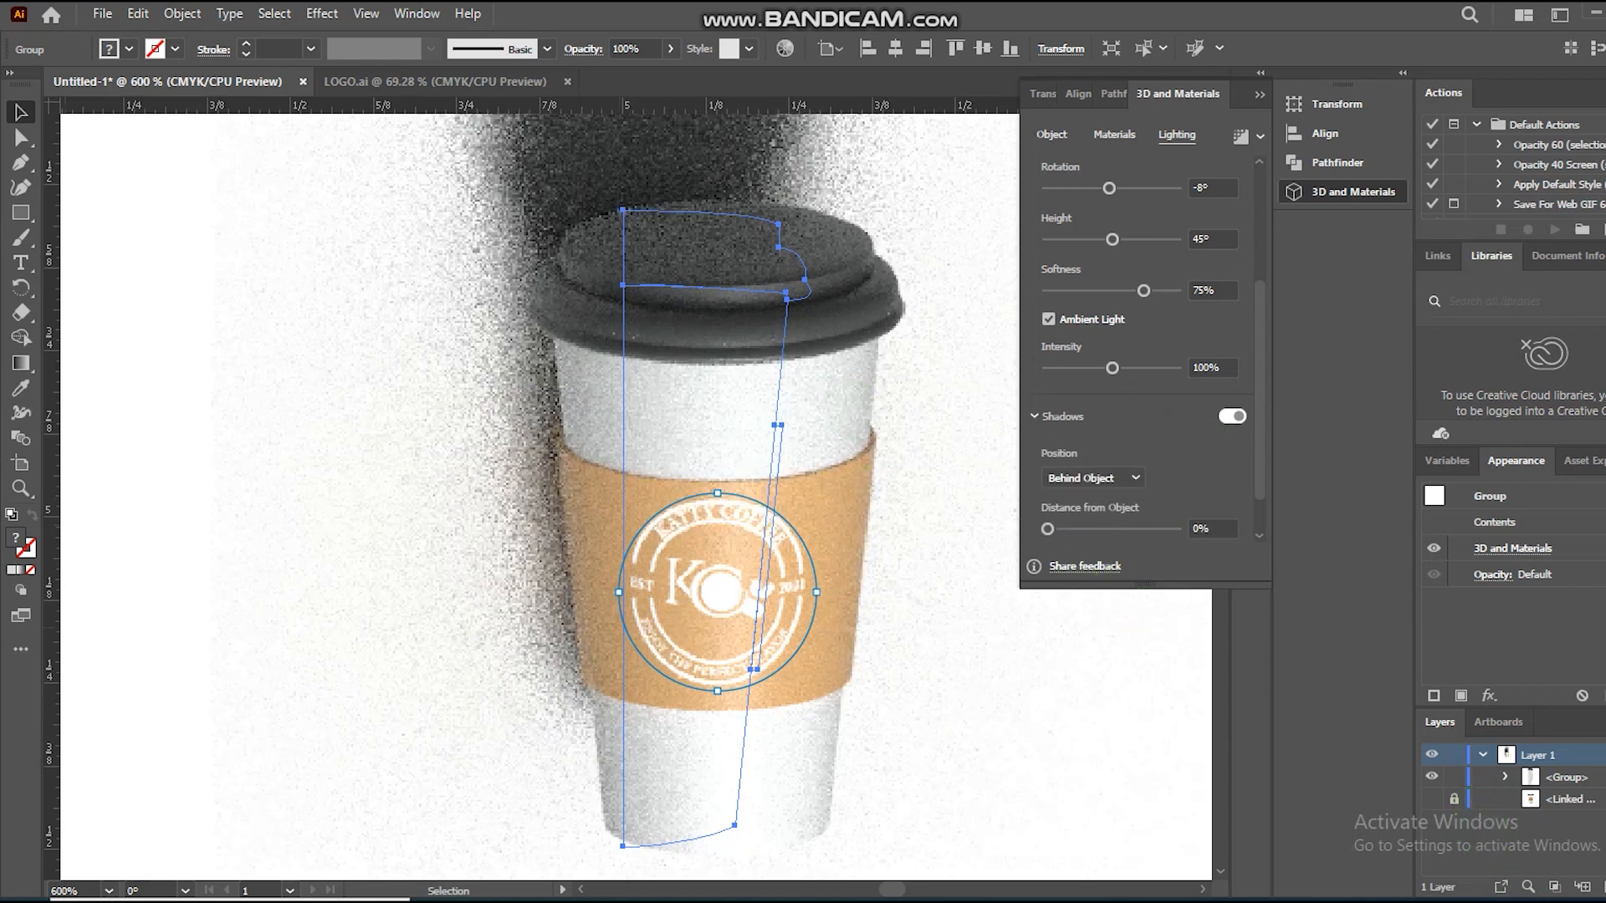
{"action": "scroll", "coordinate": [1113, 506], "scroll_direction": "down", "scroll_amount": 1}
{"action": "left_click", "coordinate": [1080, 427]}
{"action": "left_click", "coordinate": [1088, 470]}
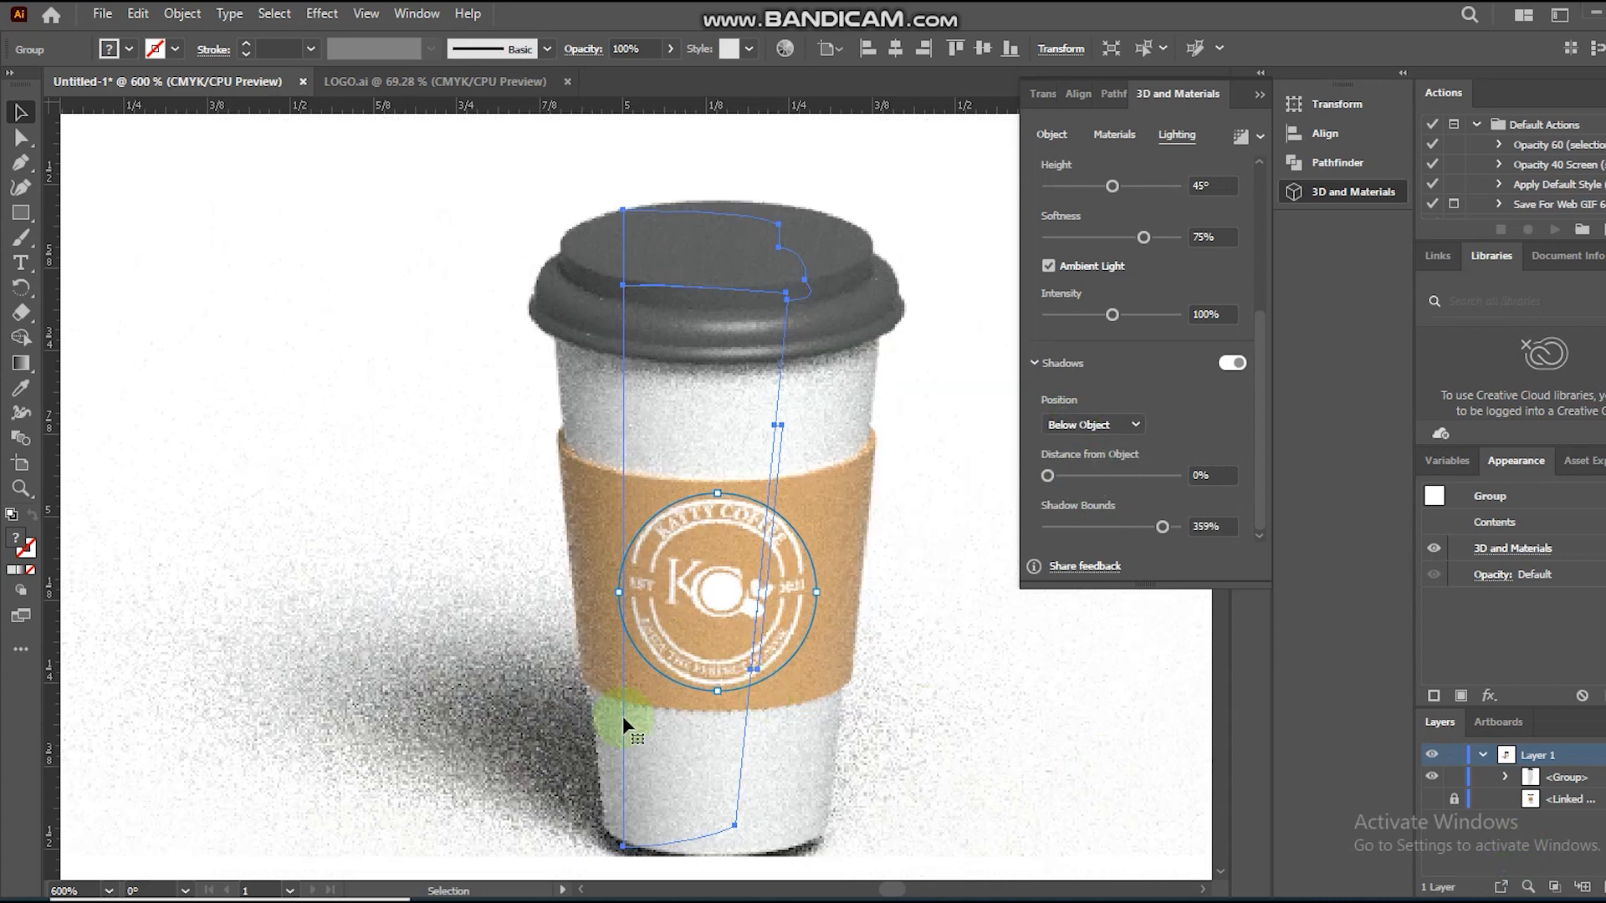
{"action": "double_click", "coordinate": [1223, 521]}
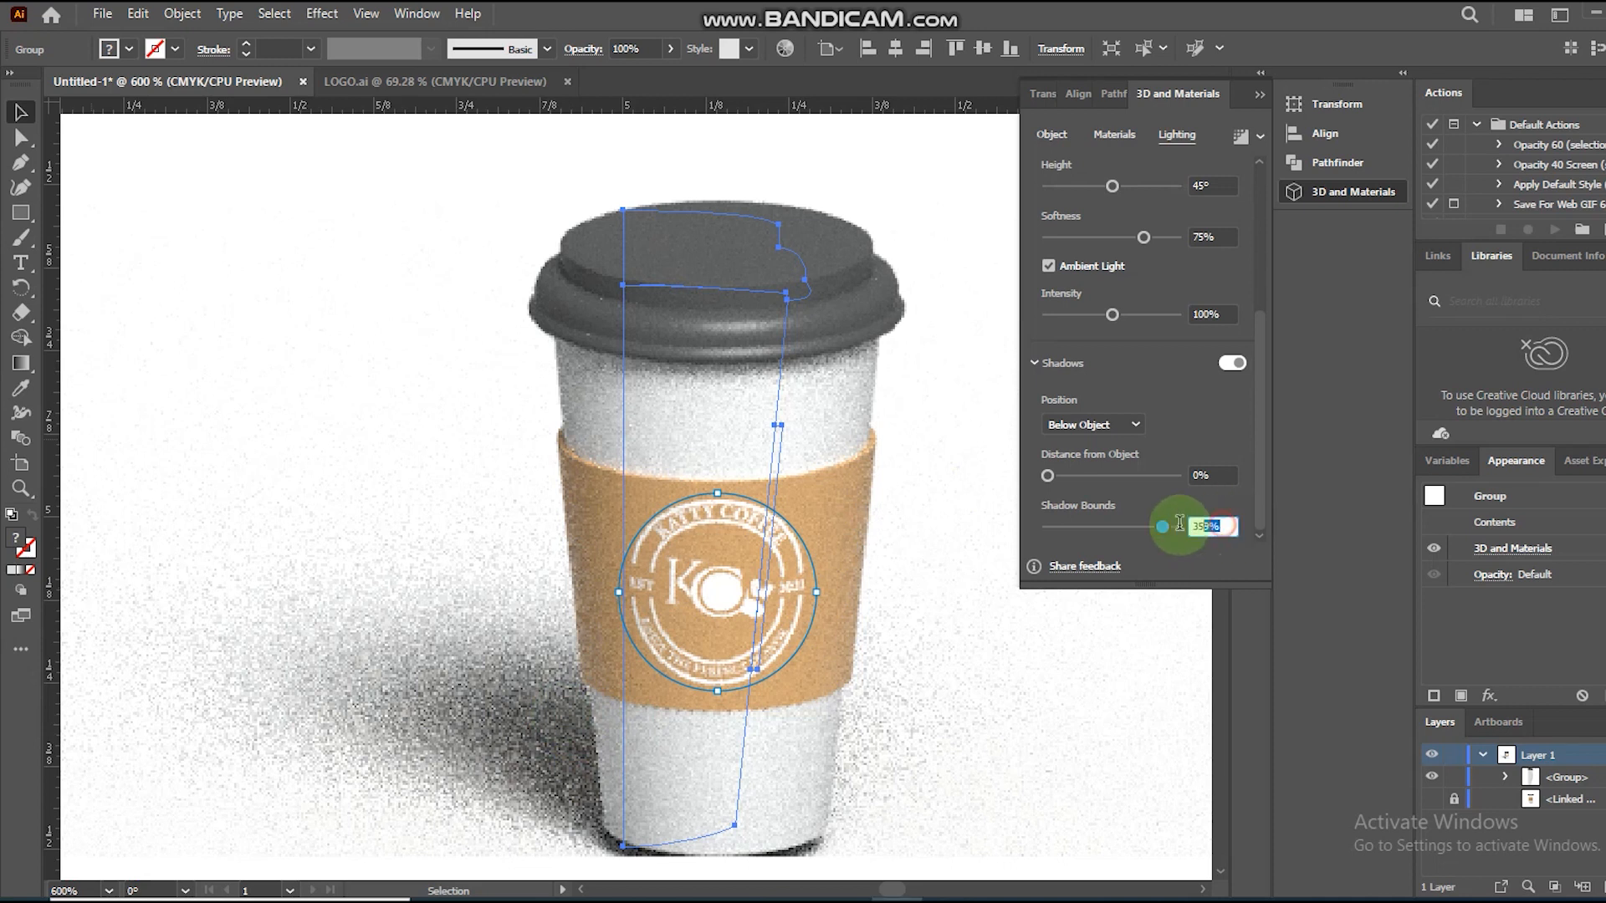
{"action": "type", "text": "400"}
{"action": "key", "text": "Return"}
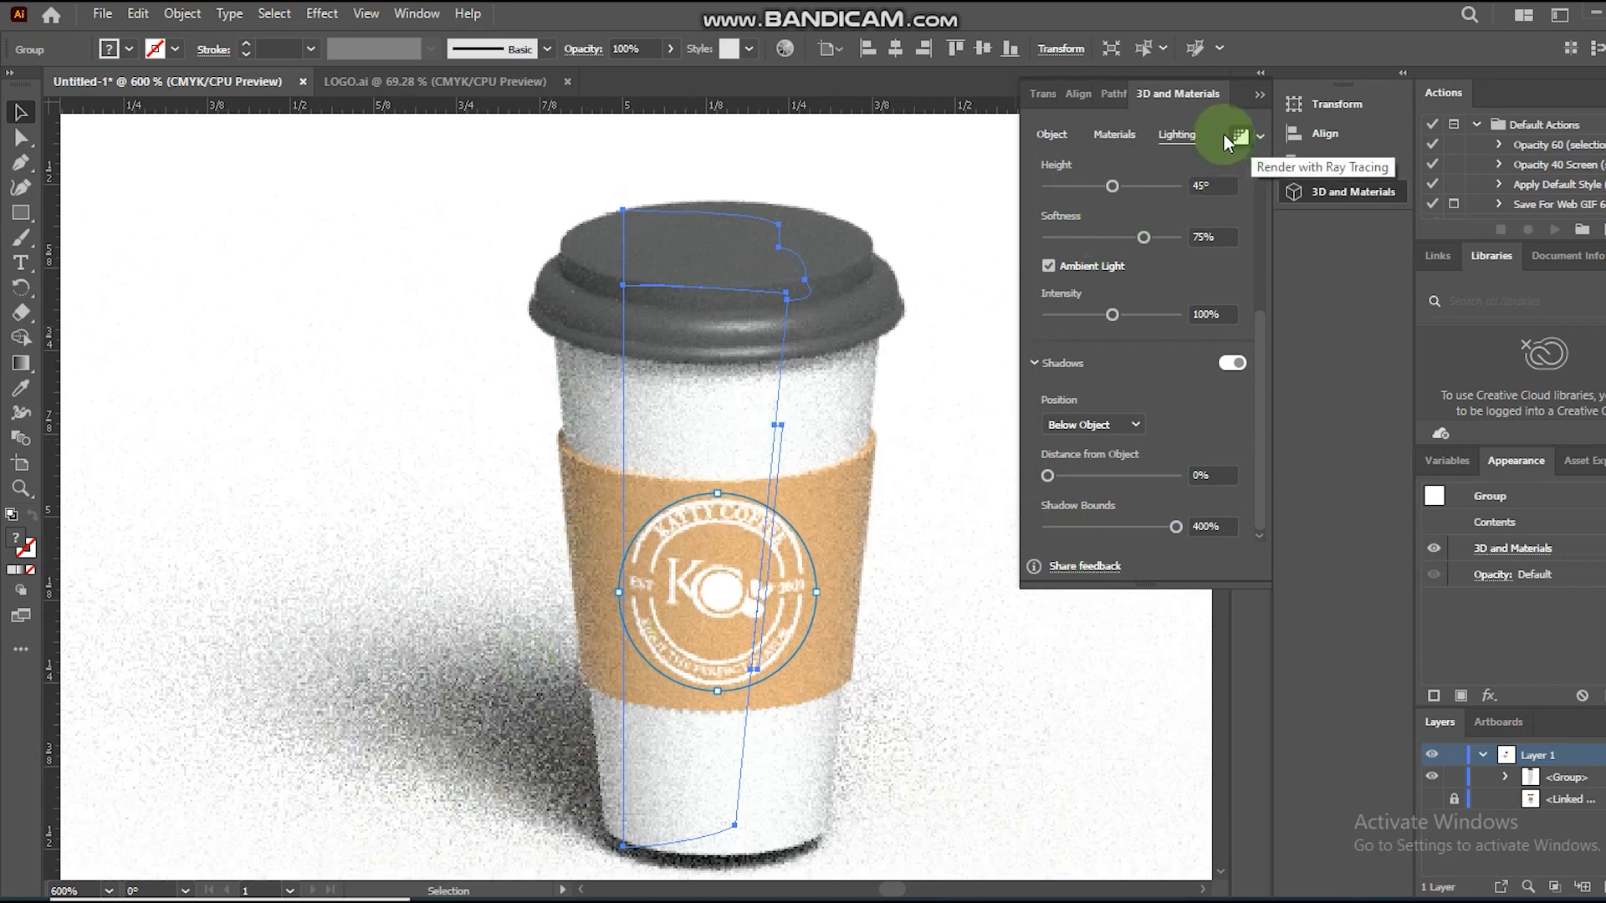
- Enable ray tracing at High quality with noise reduction and render the cup
{"action": "left_click", "coordinate": [1259, 139]}
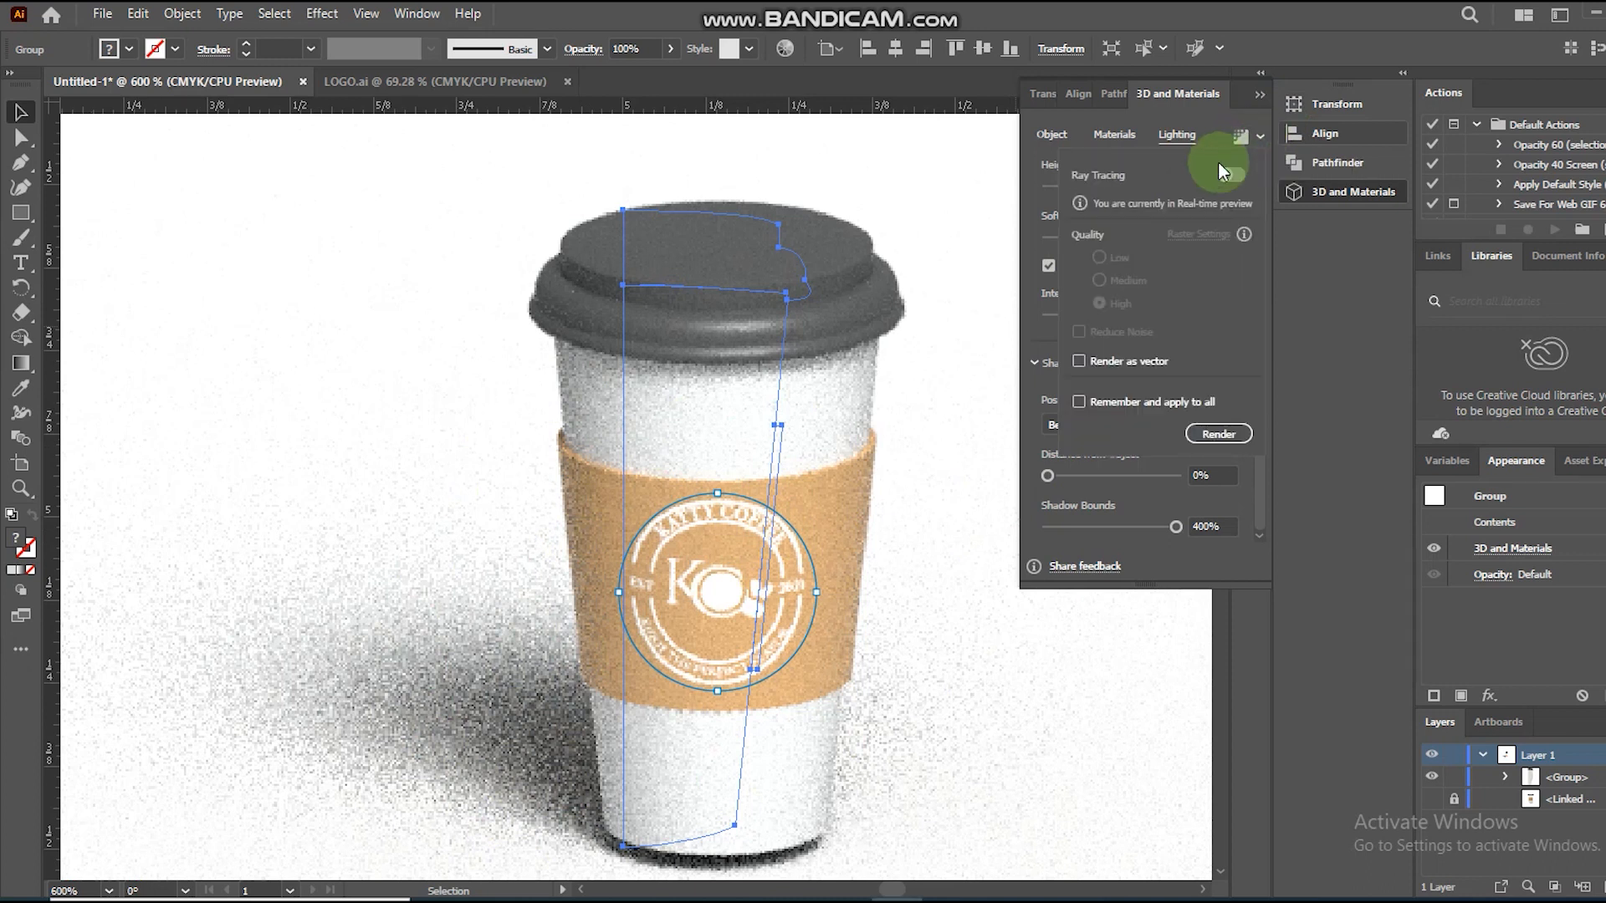
{"action": "left_click", "coordinate": [1225, 174]}
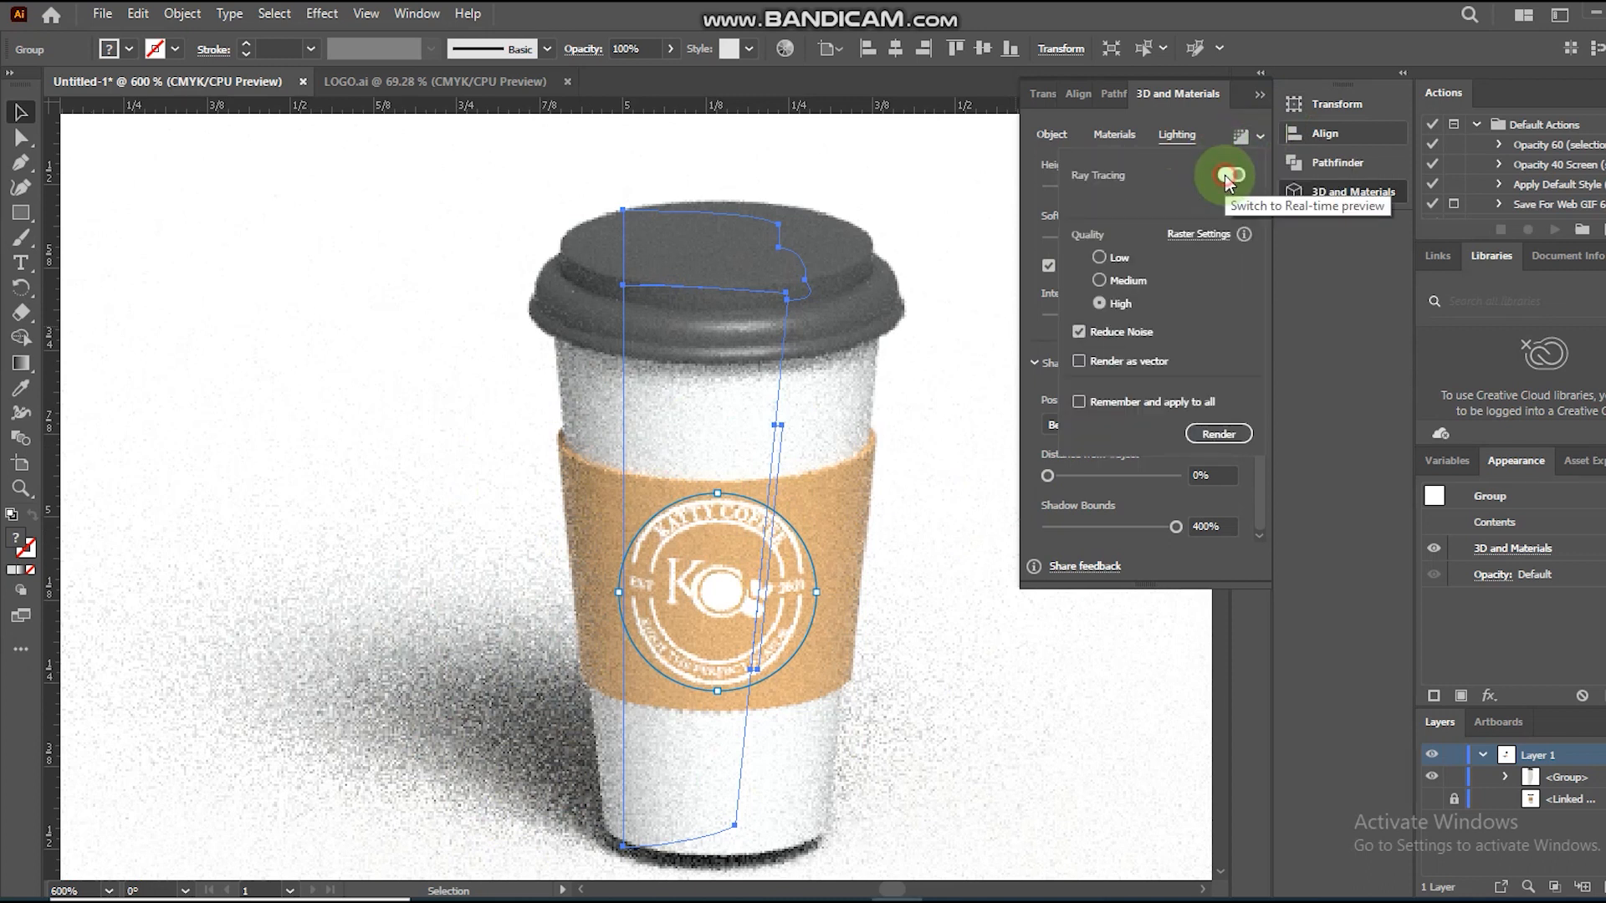
{"action": "left_click", "coordinate": [1100, 306]}
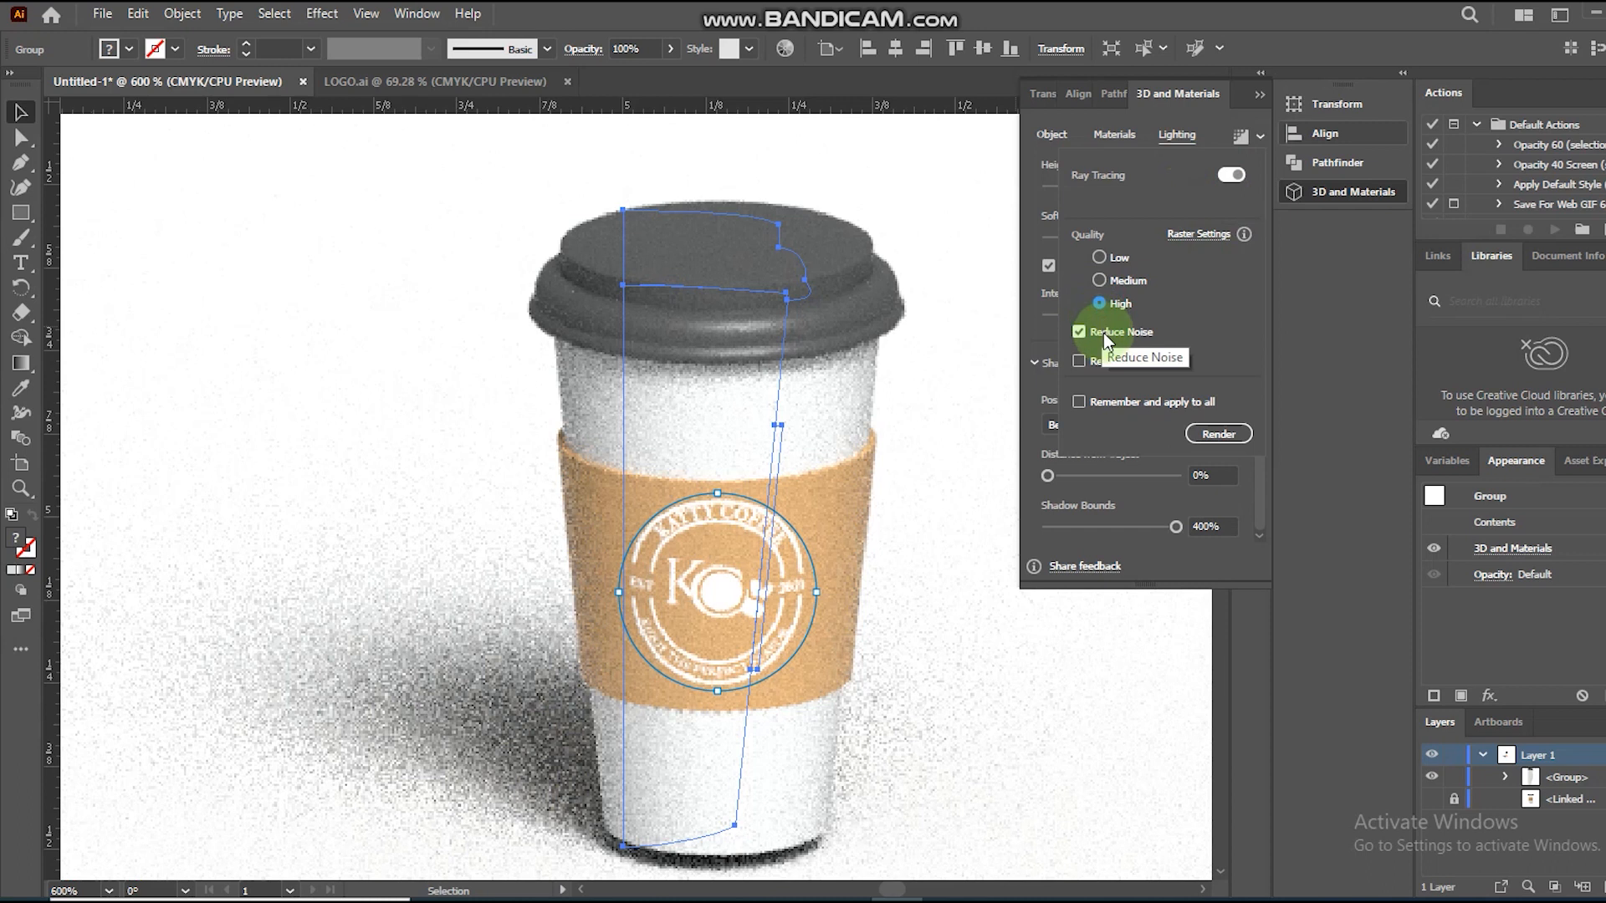
{"action": "left_click", "coordinate": [1232, 431]}
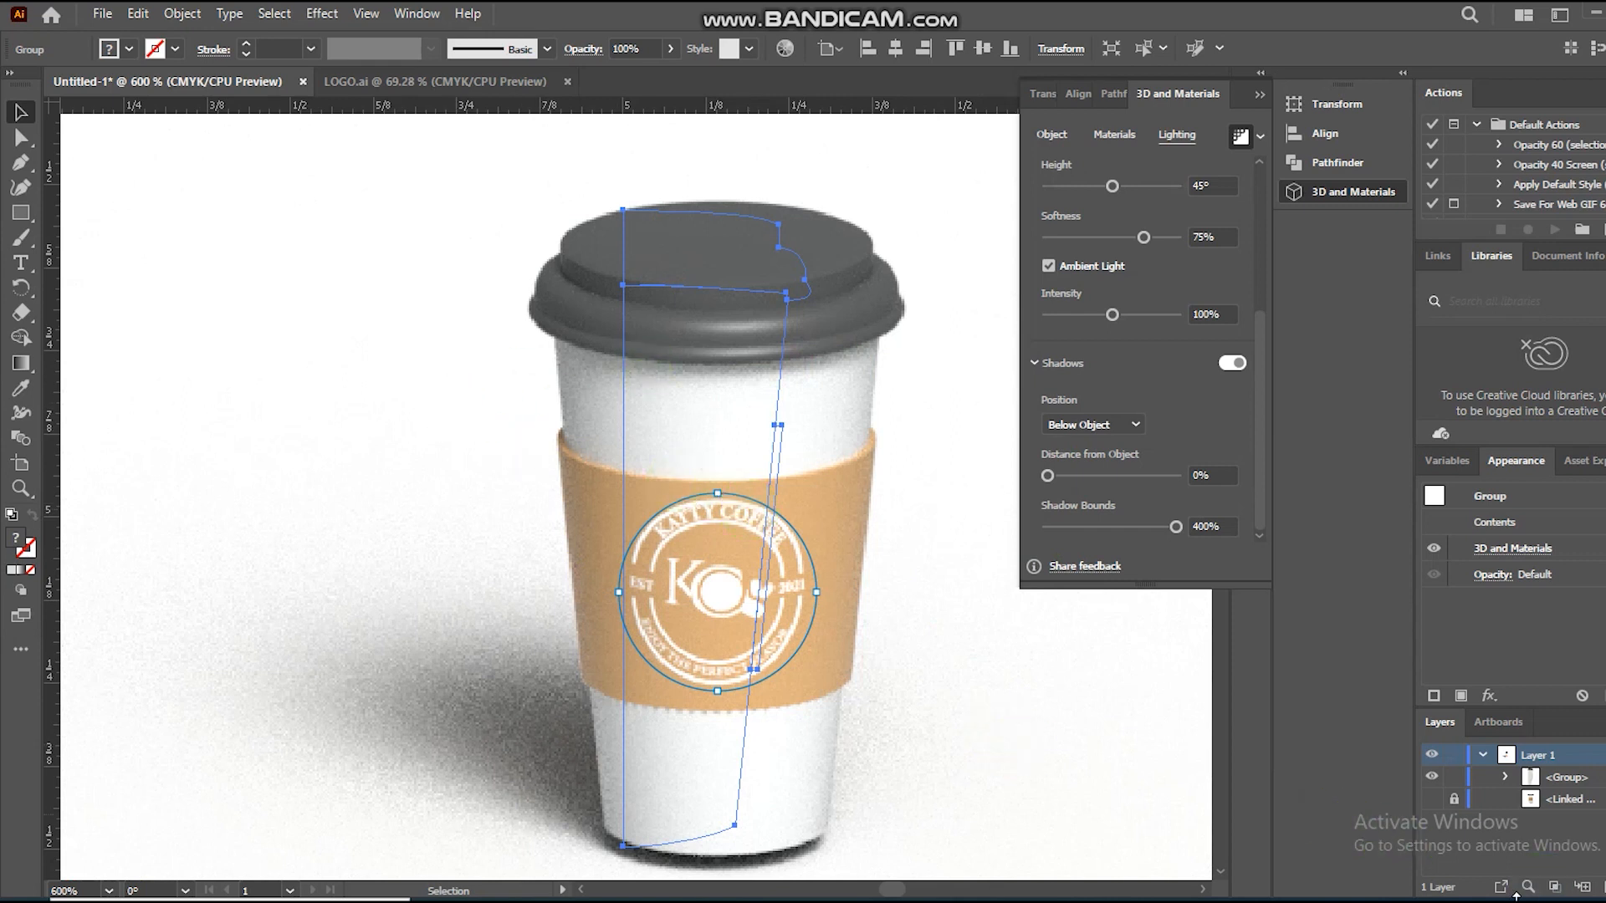
{"action": "key", "text": "ctrl+minus"}
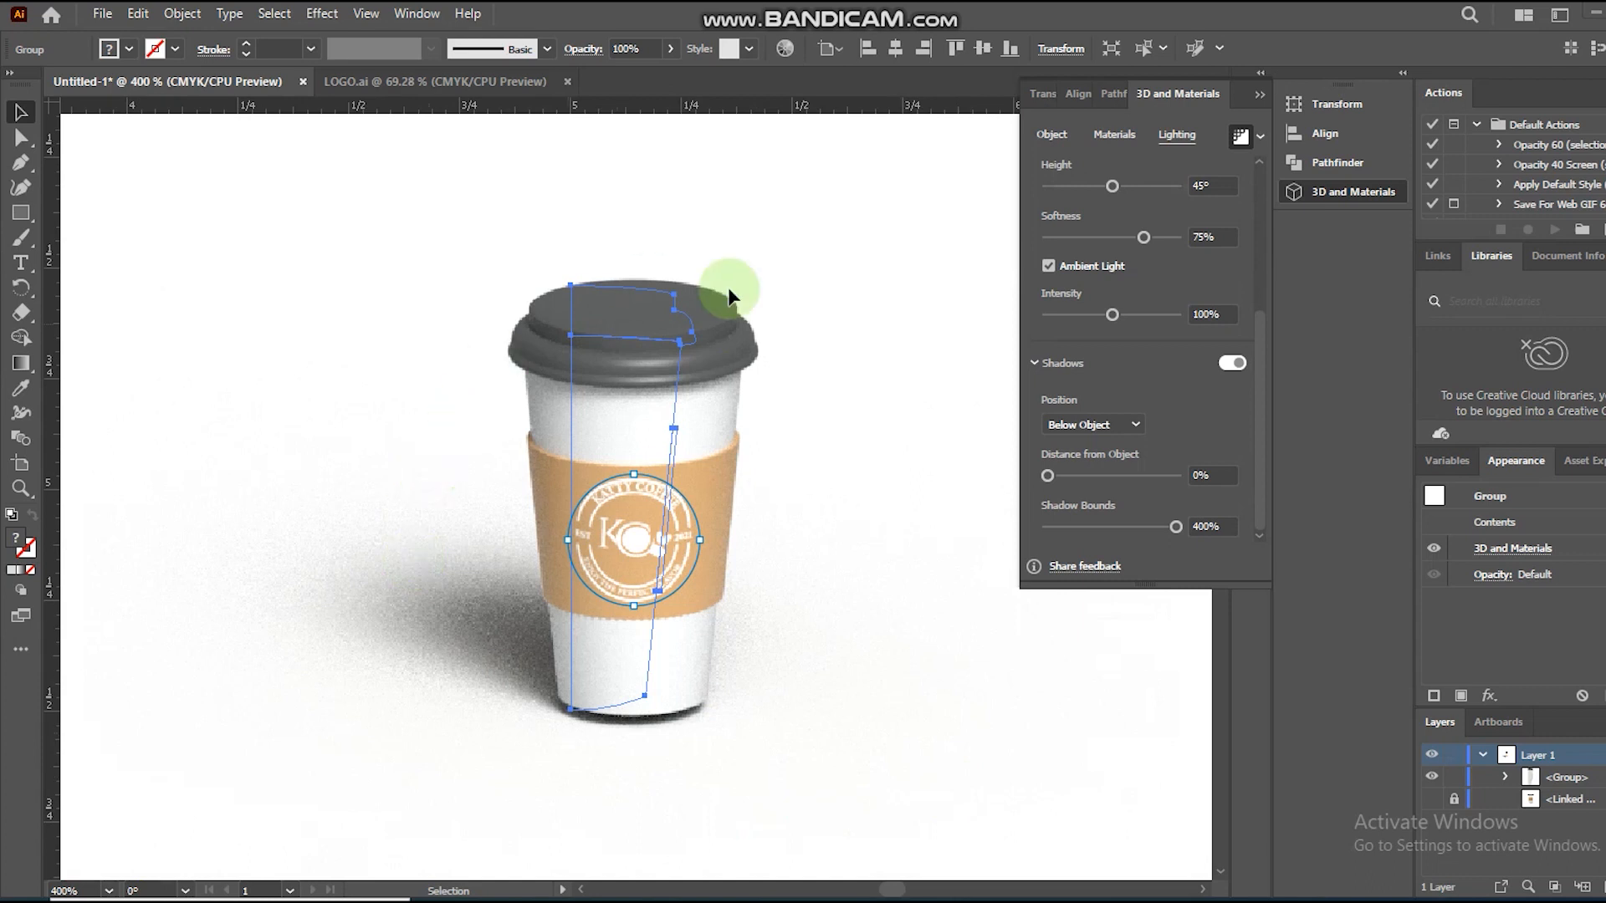